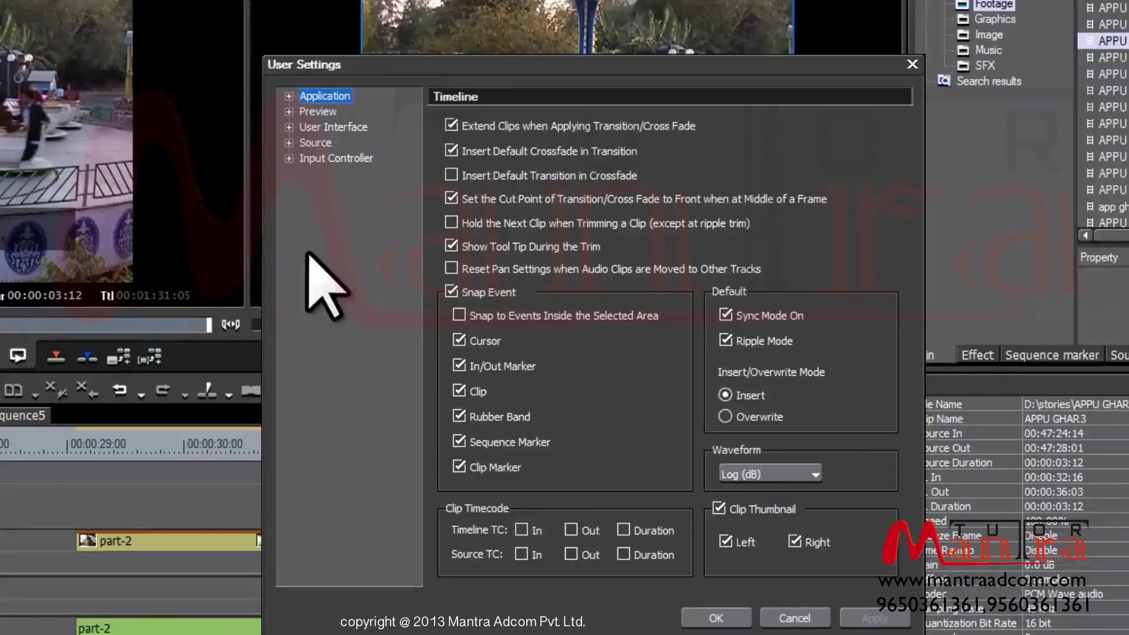
# Look through the main user settings categories and view the Timeline settings under Application
pyautogui.press('Down')
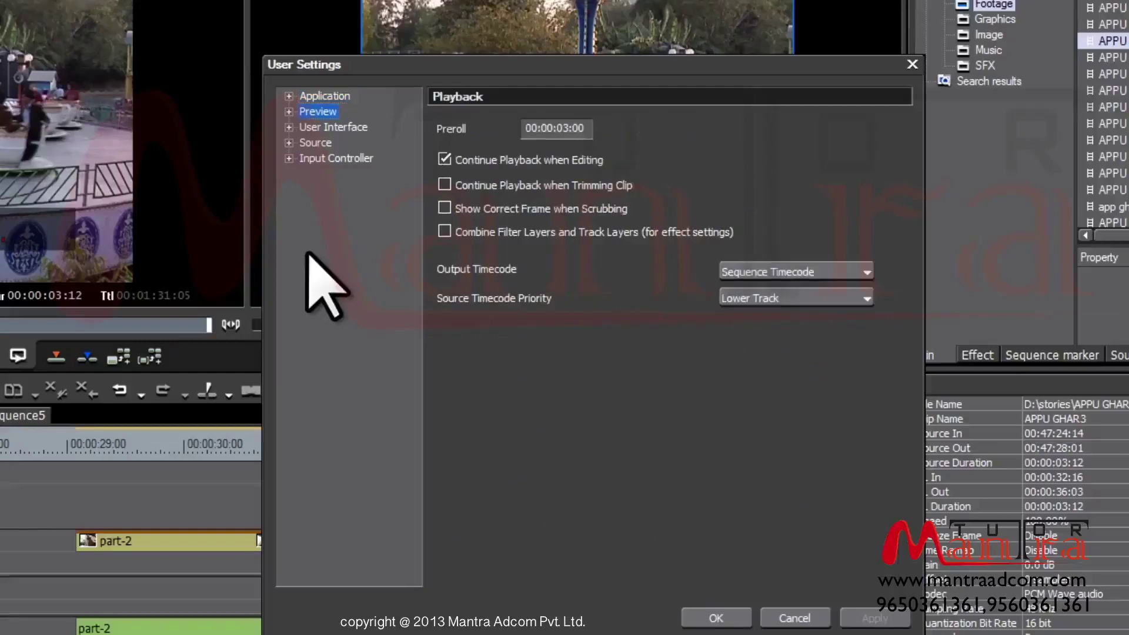
pyautogui.press('Down')
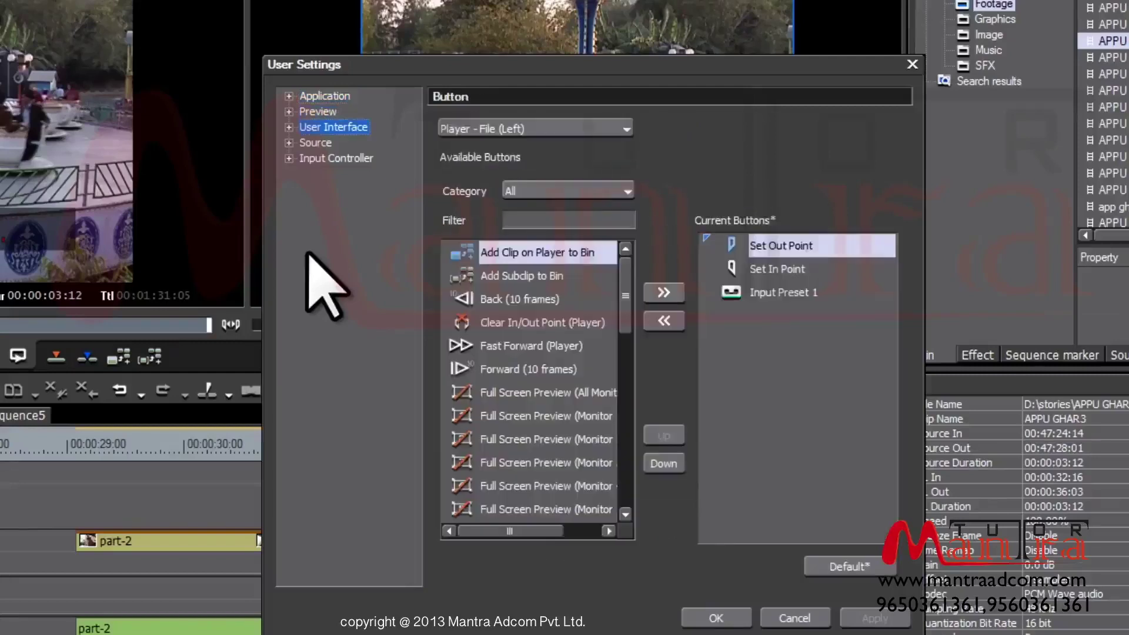
pyautogui.press('Down')
pyautogui.press('Down')
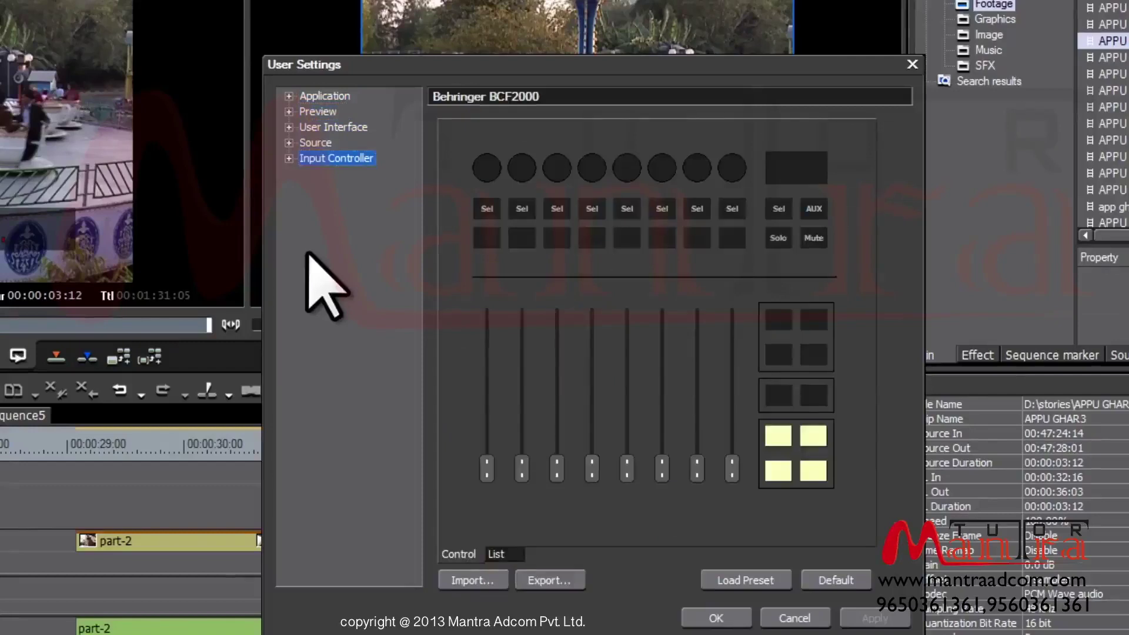
pyautogui.press('Home')
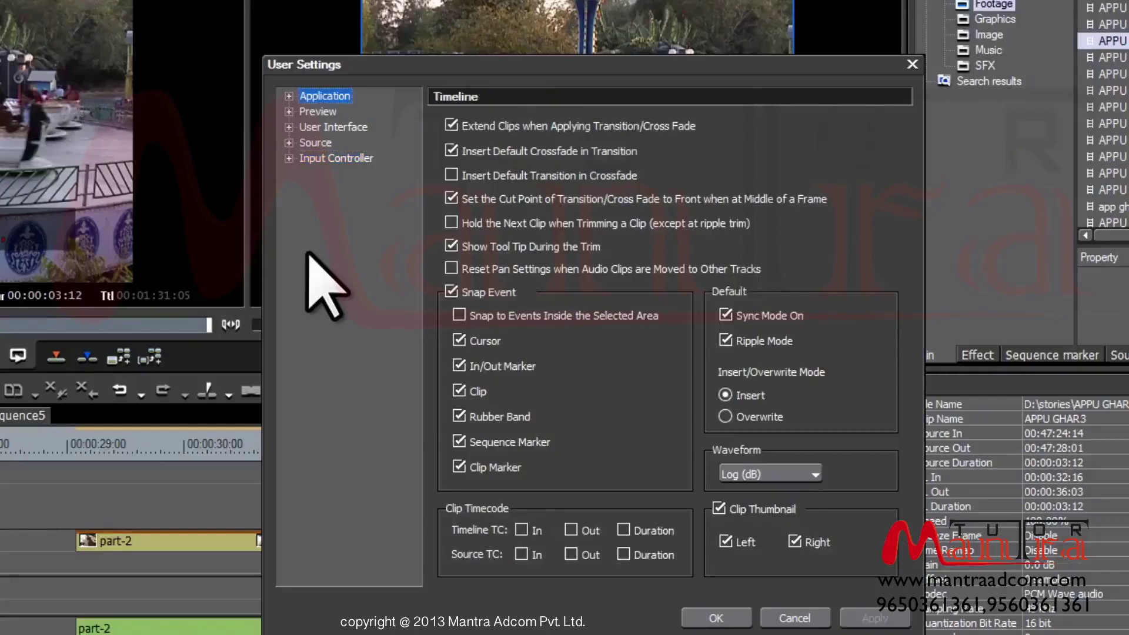
pyautogui.click(288, 95)
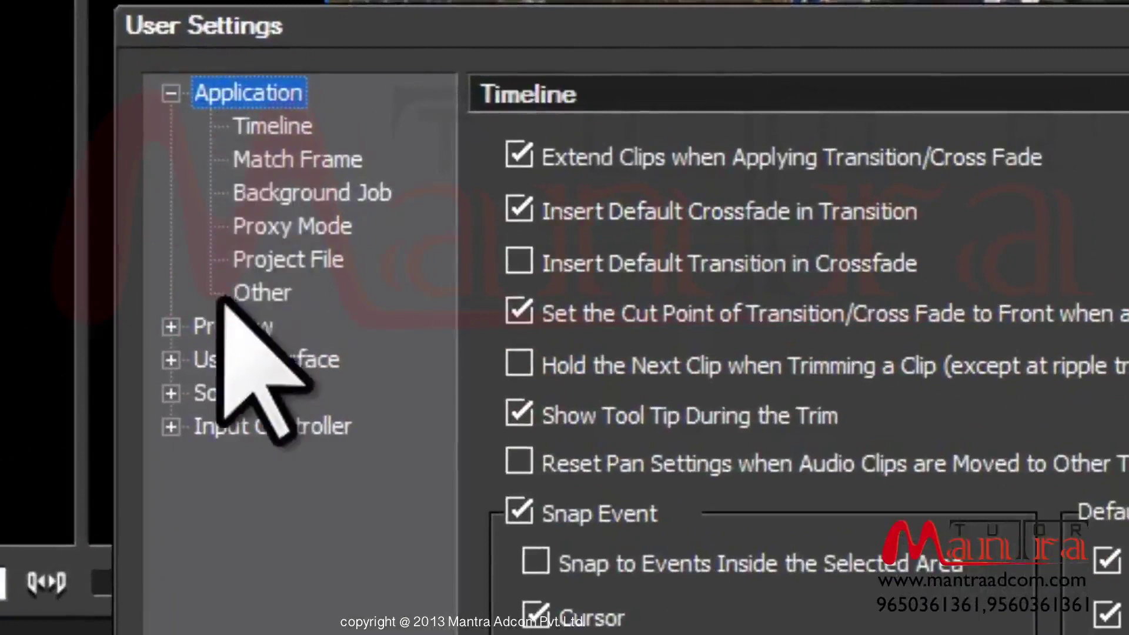
pyautogui.click(270, 122)
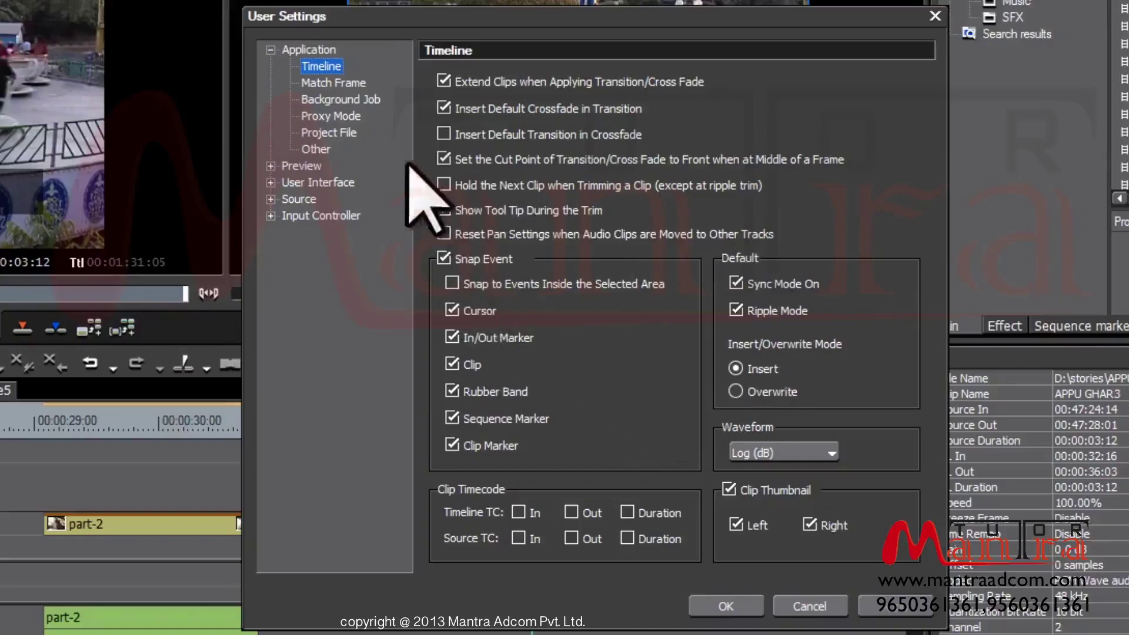
# Try Choose Tracks and Selected Tracks as Match Frame target tracks, and return the selection to All Tracks
pyautogui.click(336, 83)
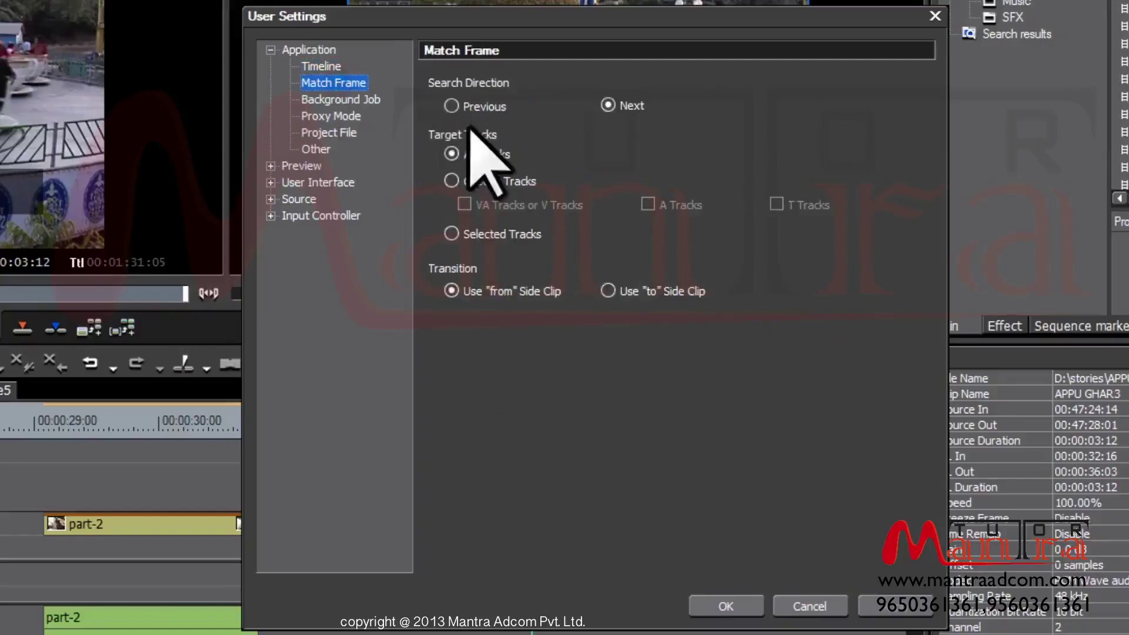
pyautogui.click(451, 182)
pyautogui.click(450, 153)
pyautogui.click(451, 180)
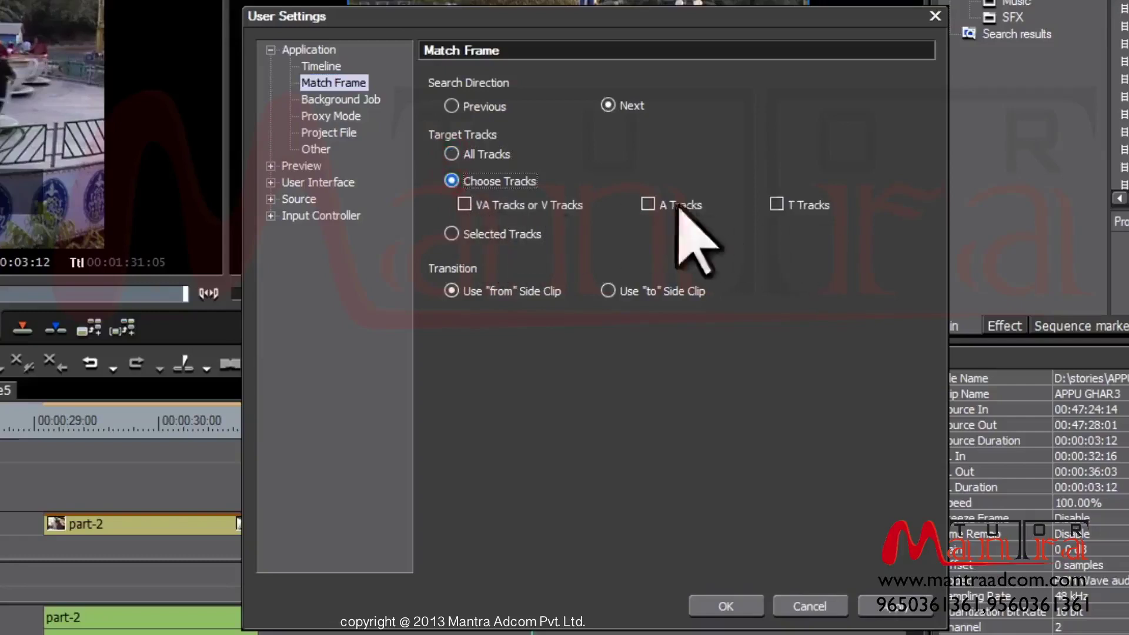
pyautogui.click(451, 153)
pyautogui.click(451, 233)
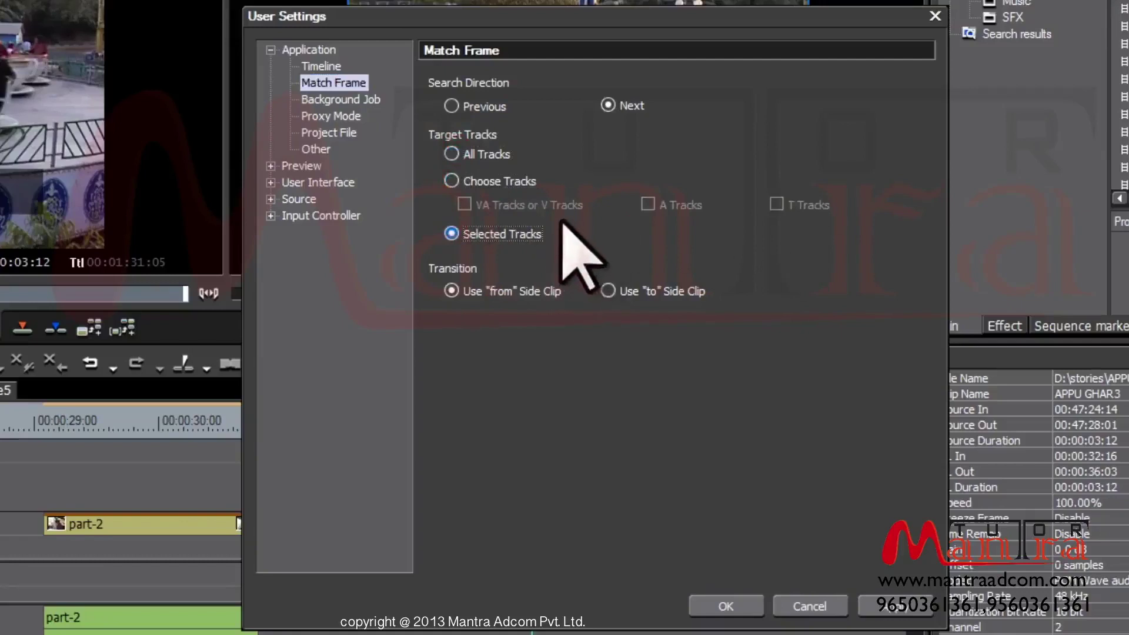
pyautogui.click(451, 153)
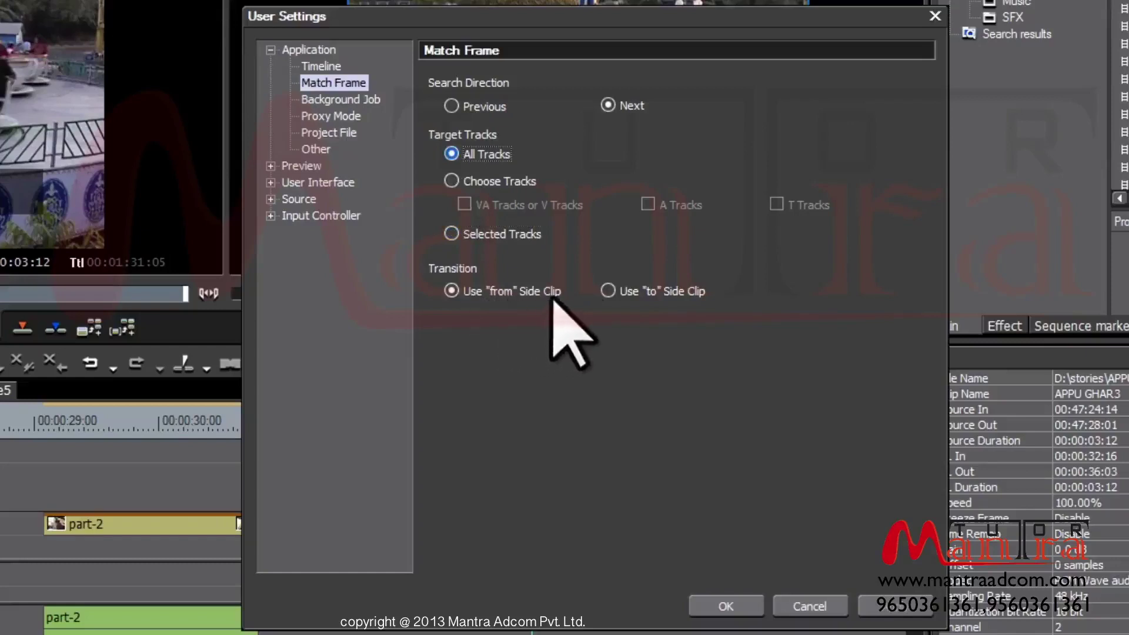
# Review the Background Job, Proxy Mode, Project File and Other application settings, including the backup, auto-save and recent clip fields
pyautogui.click(356, 101)
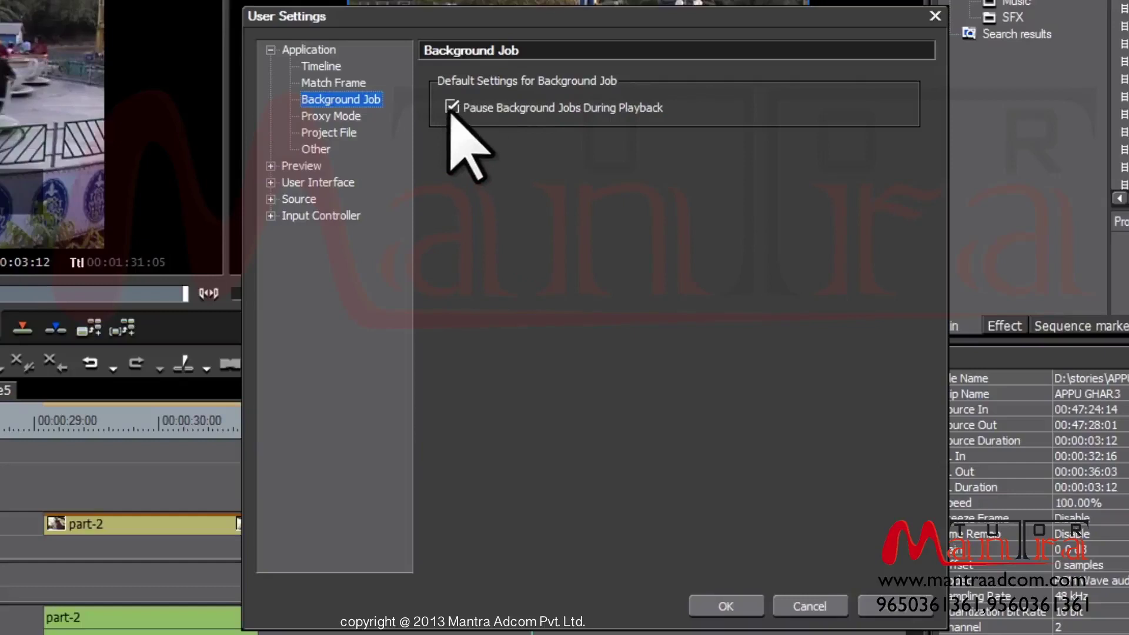
pyautogui.click(344, 116)
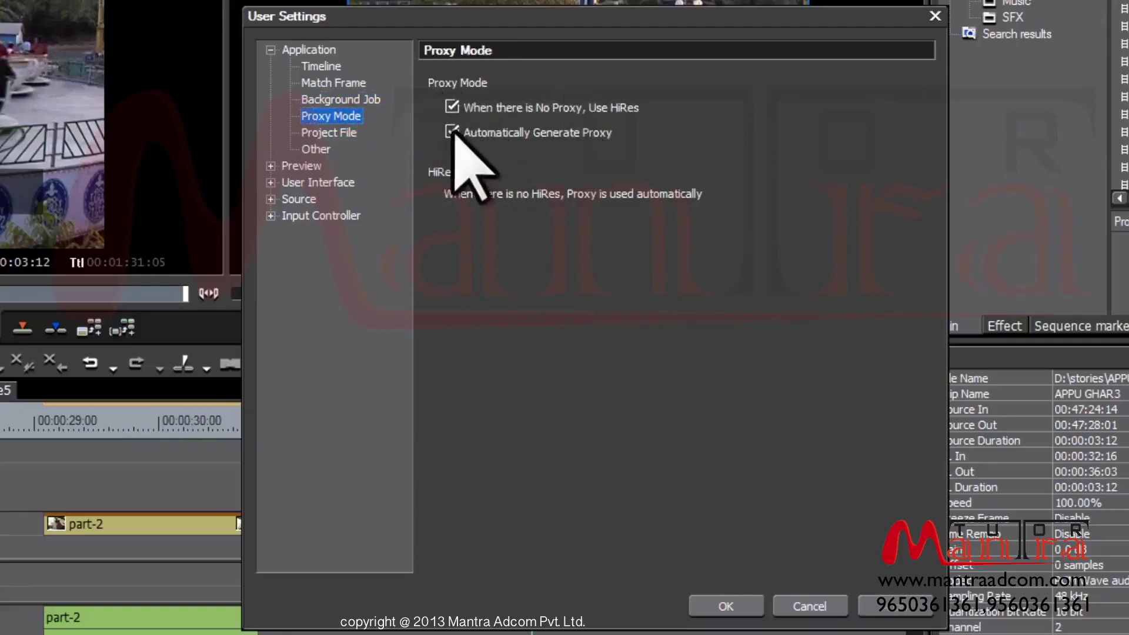
pyautogui.click(347, 132)
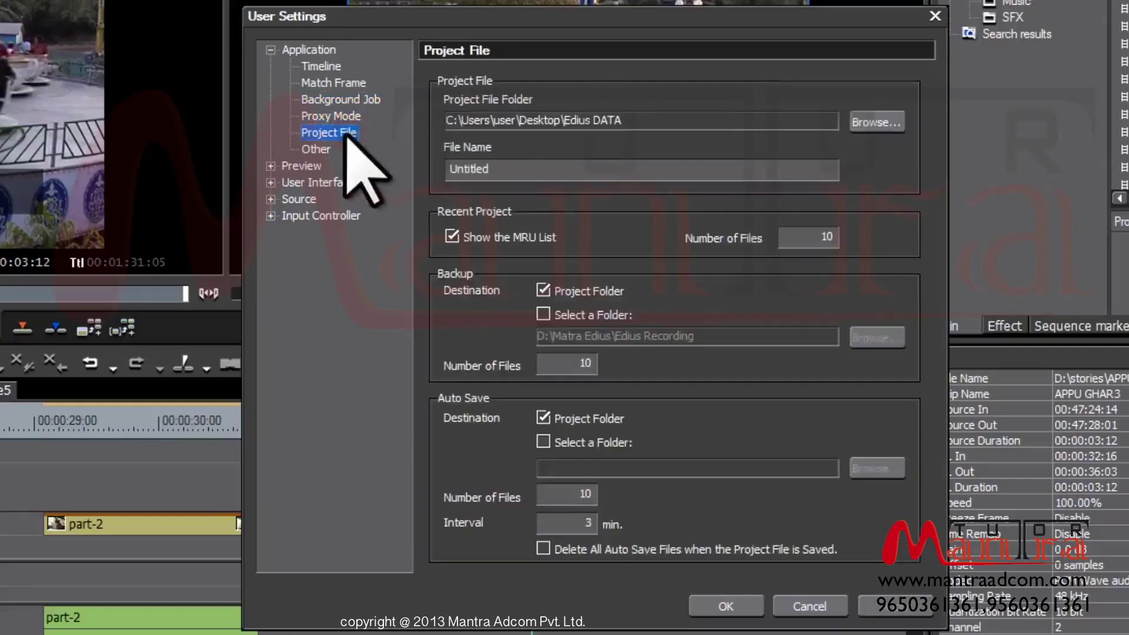
pyautogui.click(646, 114)
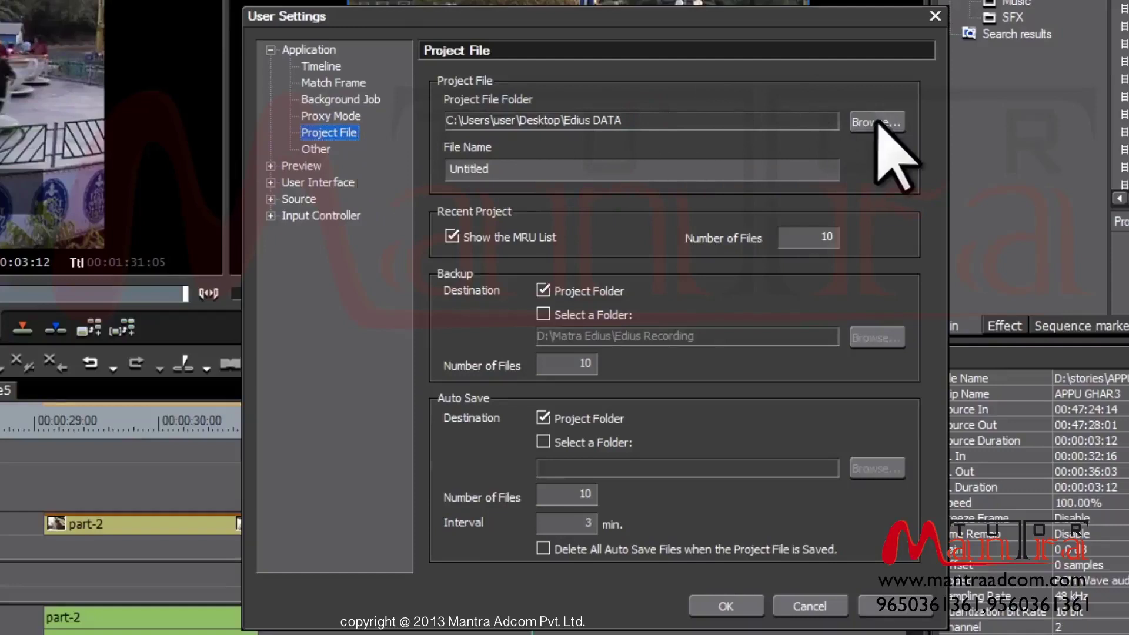
pyautogui.doubleClick(509, 169)
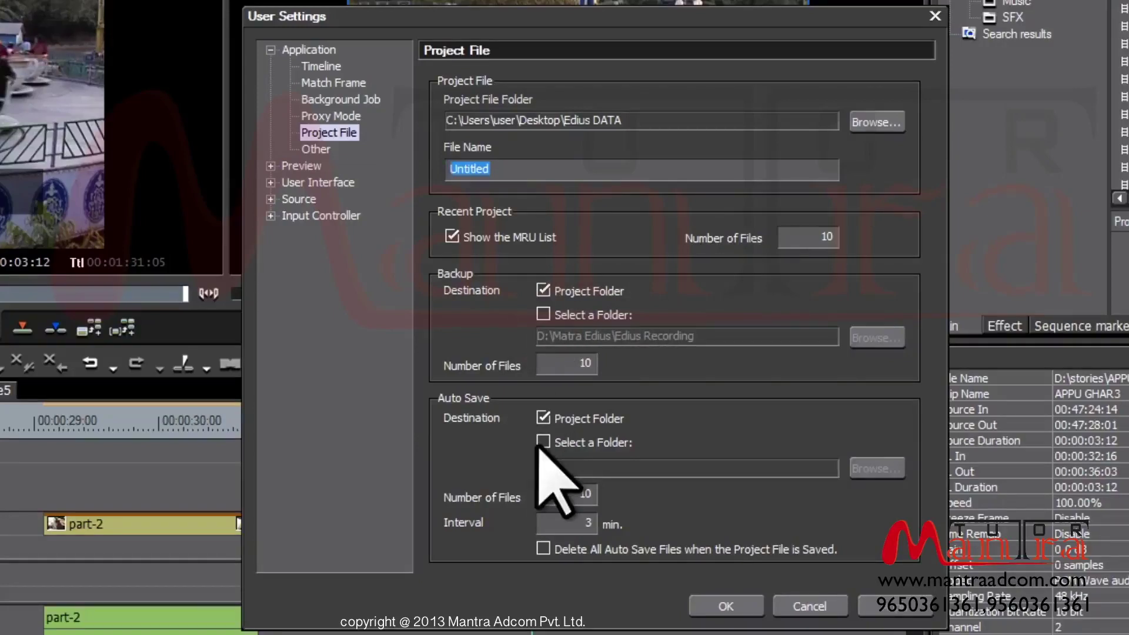
pyautogui.click(564, 360)
pyautogui.click(577, 493)
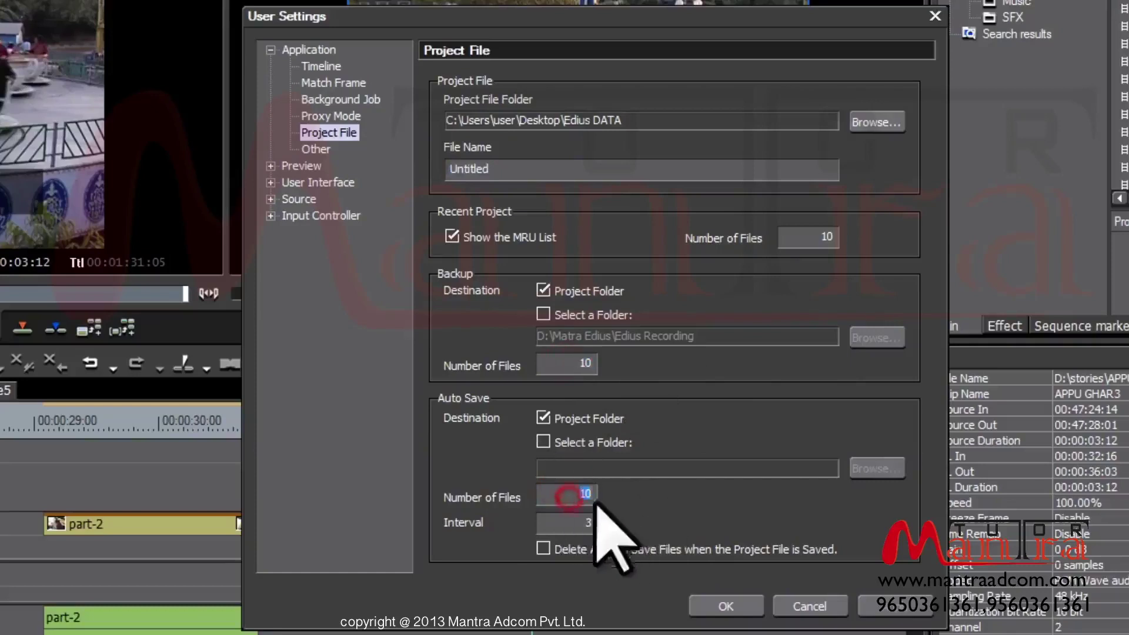
pyautogui.click(571, 522)
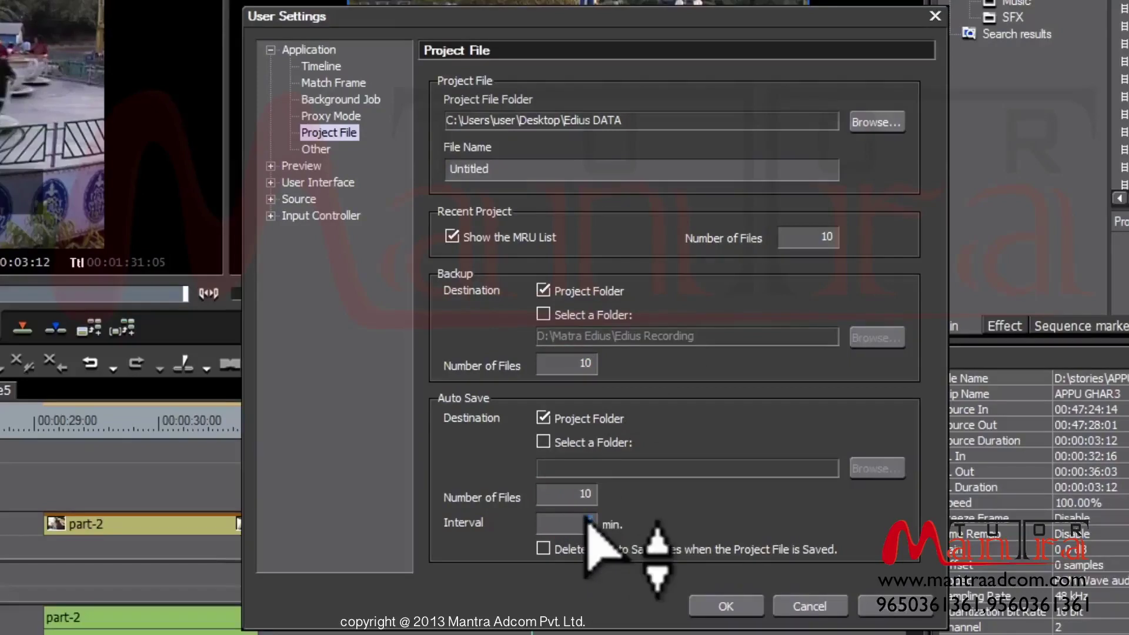
pyautogui.click(311, 148)
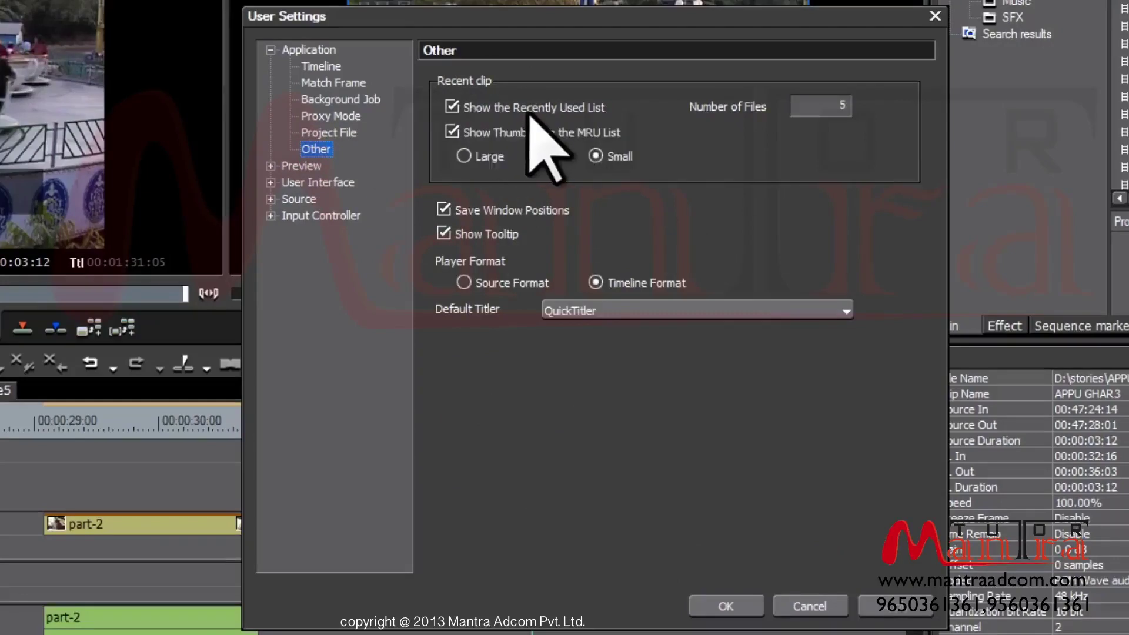
pyautogui.click(820, 105)
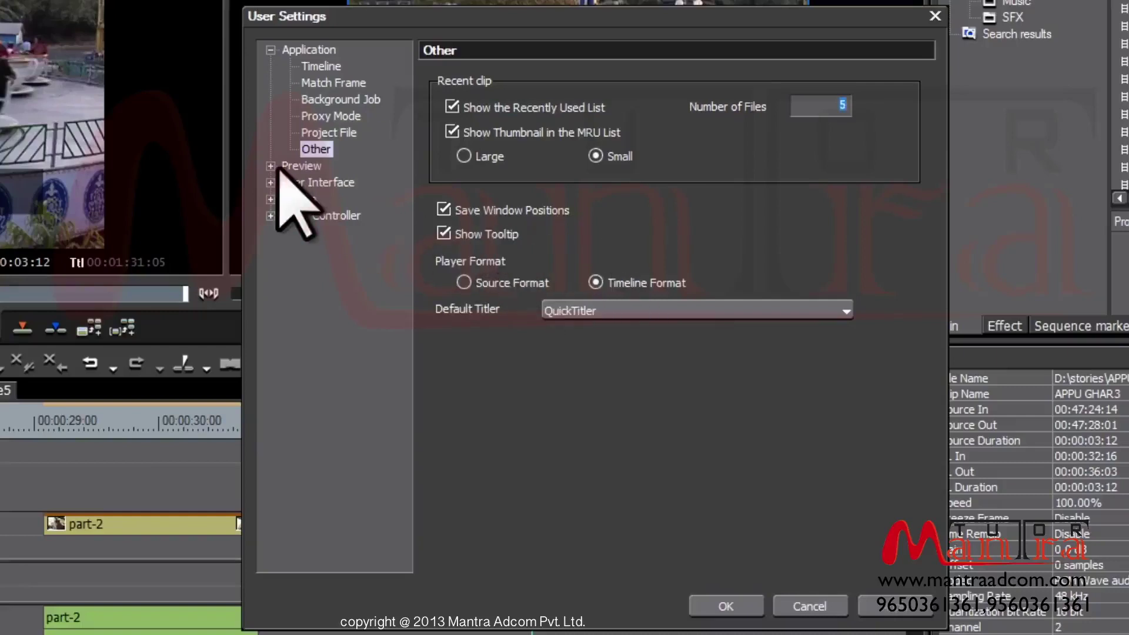
# Review the Preview settings for Playback, Full Screen Preview, On Screen Display and Overlay, including the update frequency choices
pyautogui.click(302, 167)
pyautogui.click(270, 166)
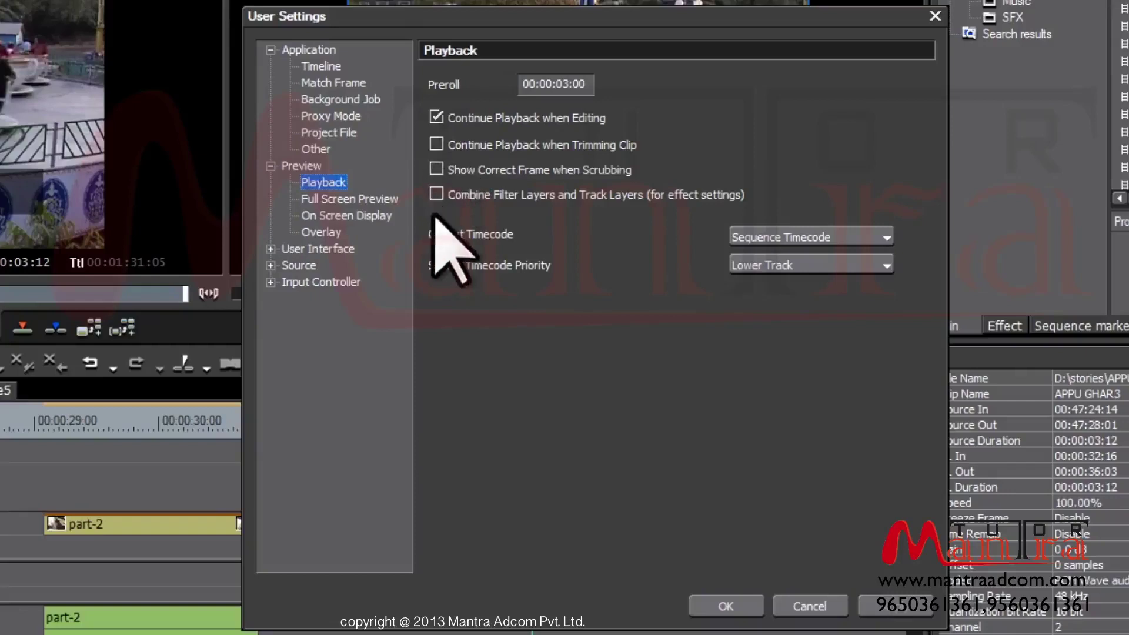
pyautogui.click(368, 199)
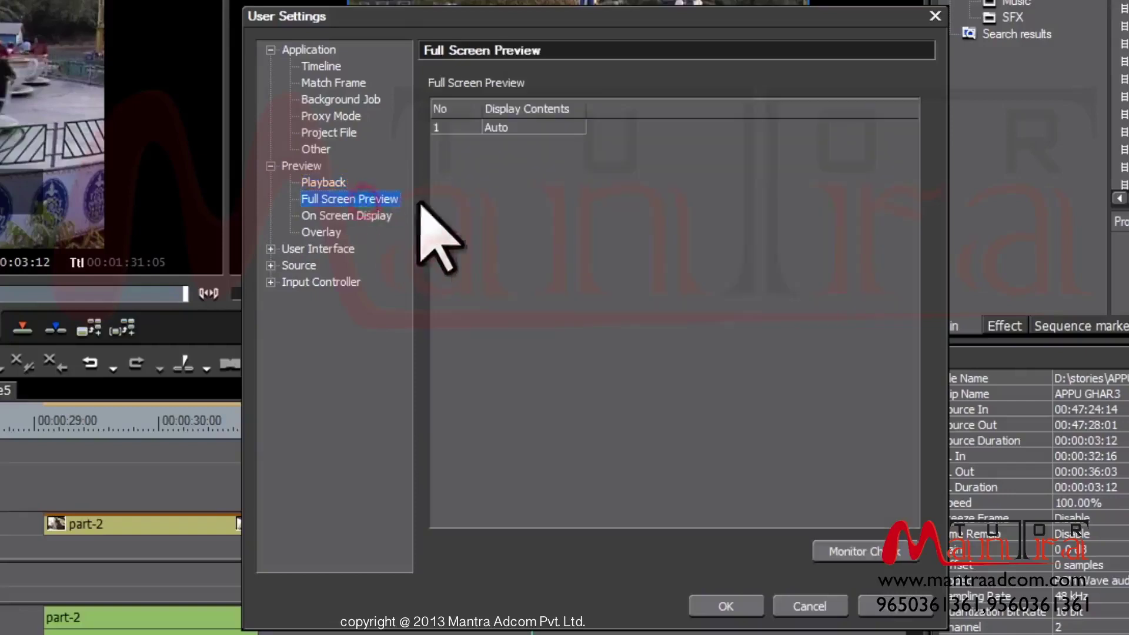
pyautogui.click(349, 216)
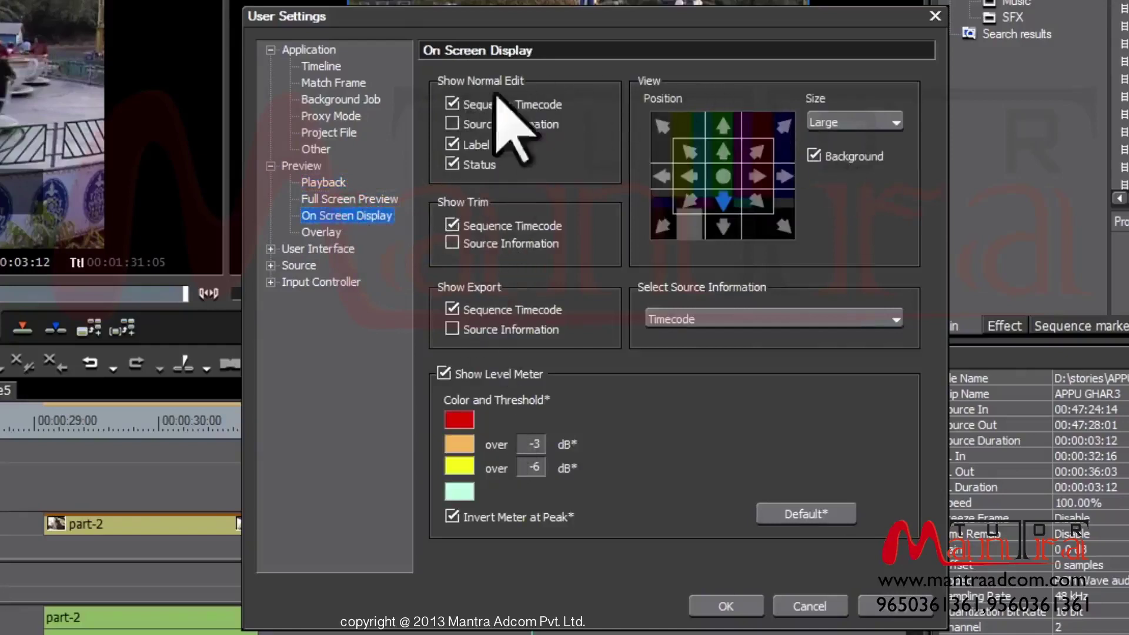
pyautogui.click(324, 233)
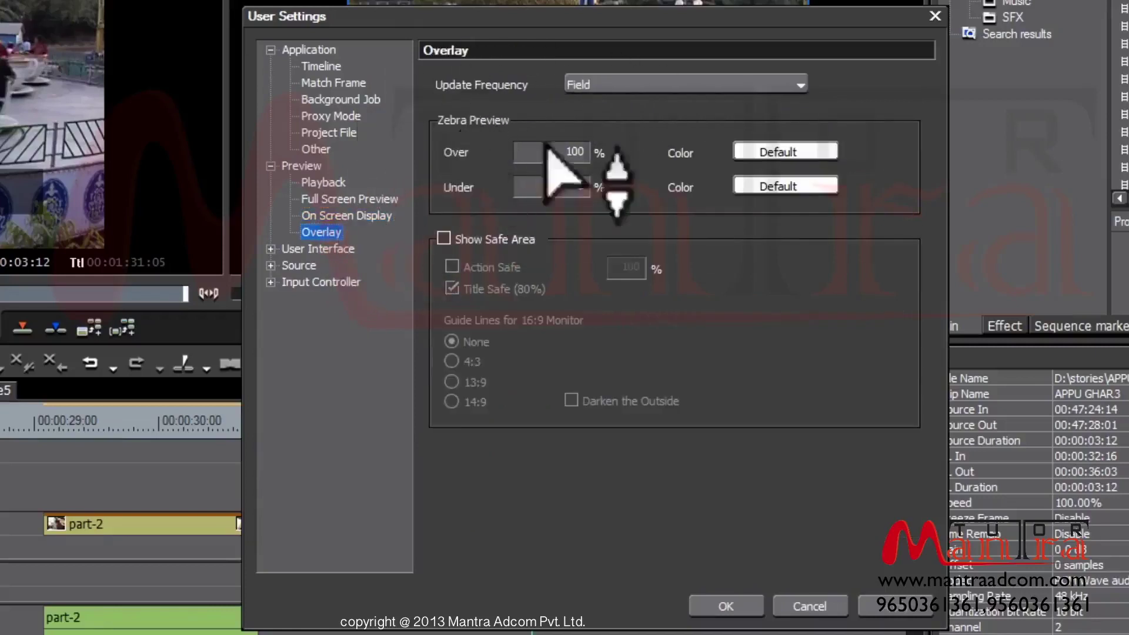
pyautogui.click(599, 87)
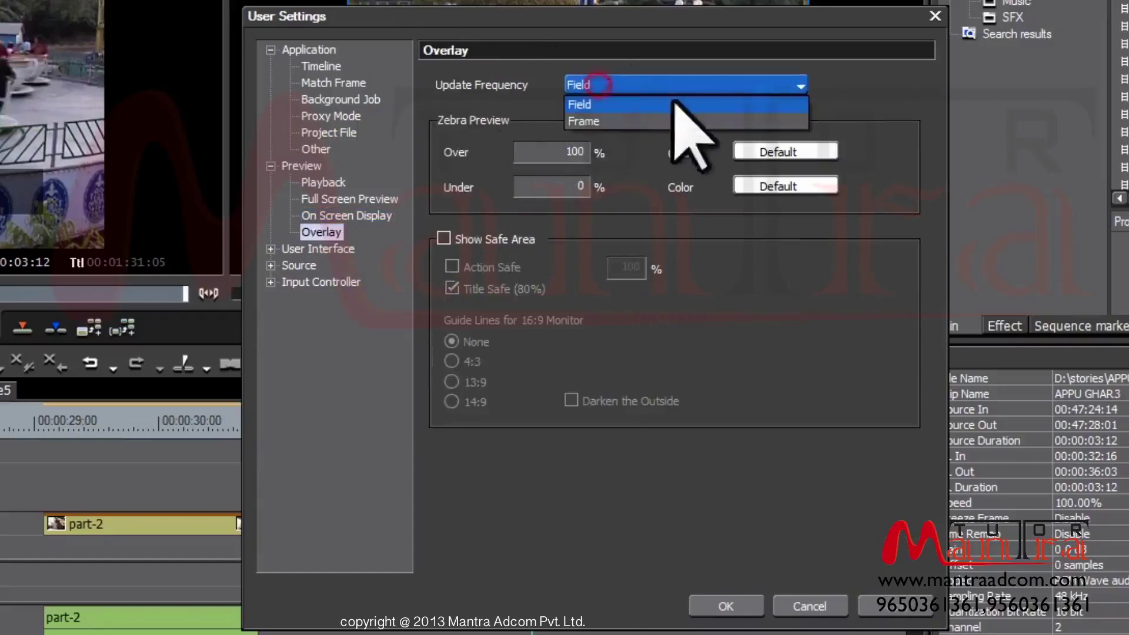
pyautogui.click(614, 153)
# View the Button settings under User Interface and check which window areas can have their buttons customised
pyautogui.click(333, 248)
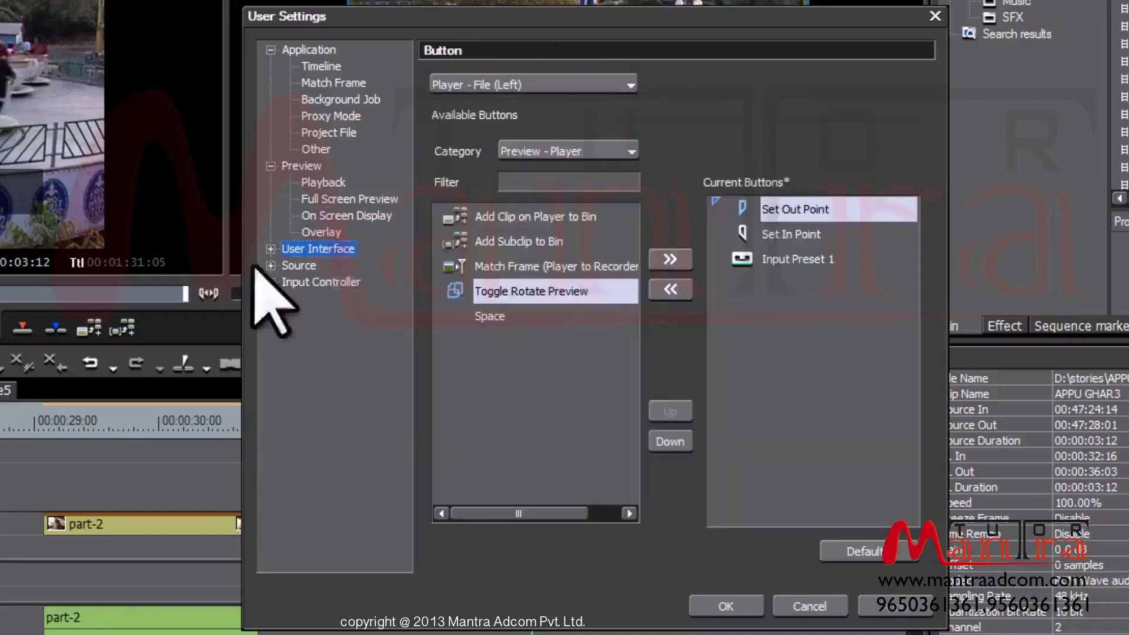
pyautogui.click(270, 248)
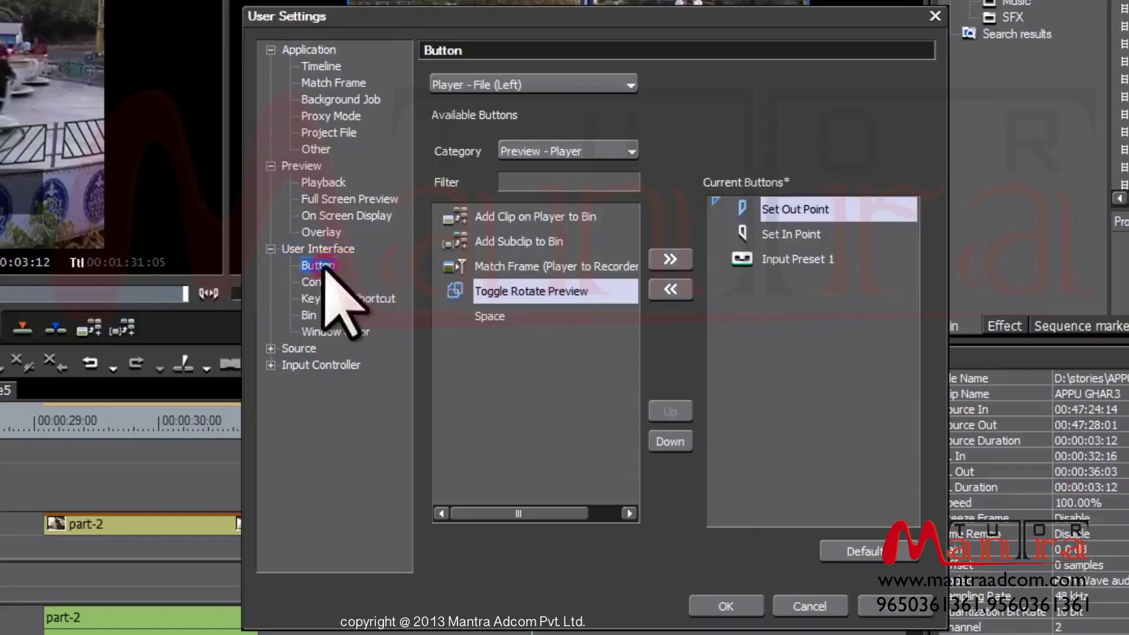
pyautogui.click(538, 86)
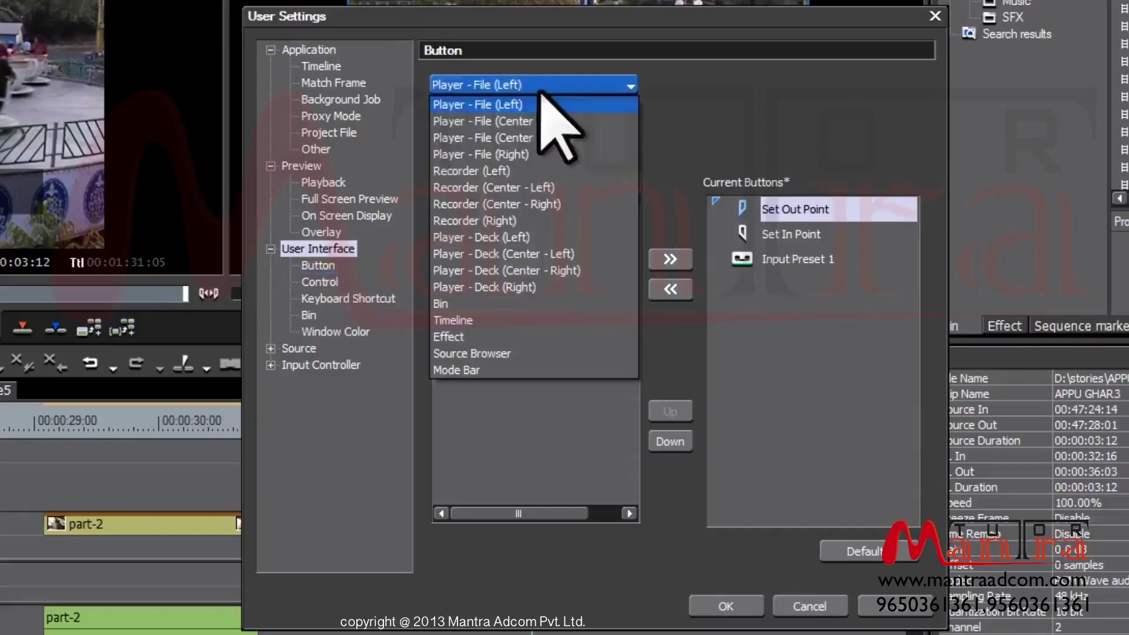
pyautogui.click(695, 125)
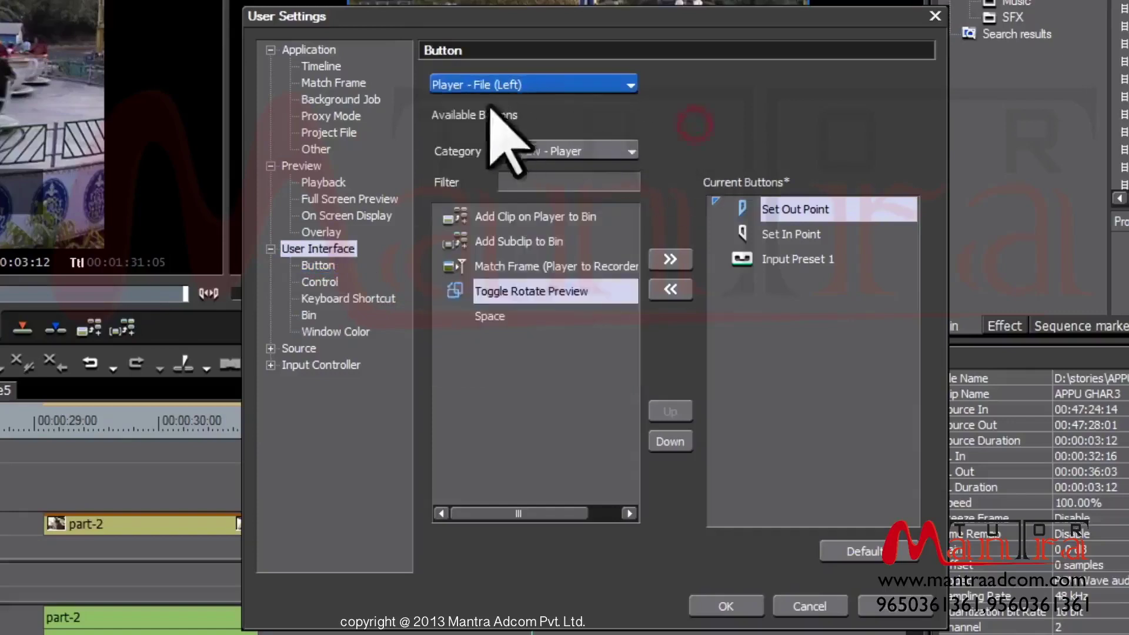
# Examine the available Player - File (Left) buttons by filtering them through the Edit, All, View and Marker categories
pyautogui.click(555, 151)
pyautogui.click(521, 174)
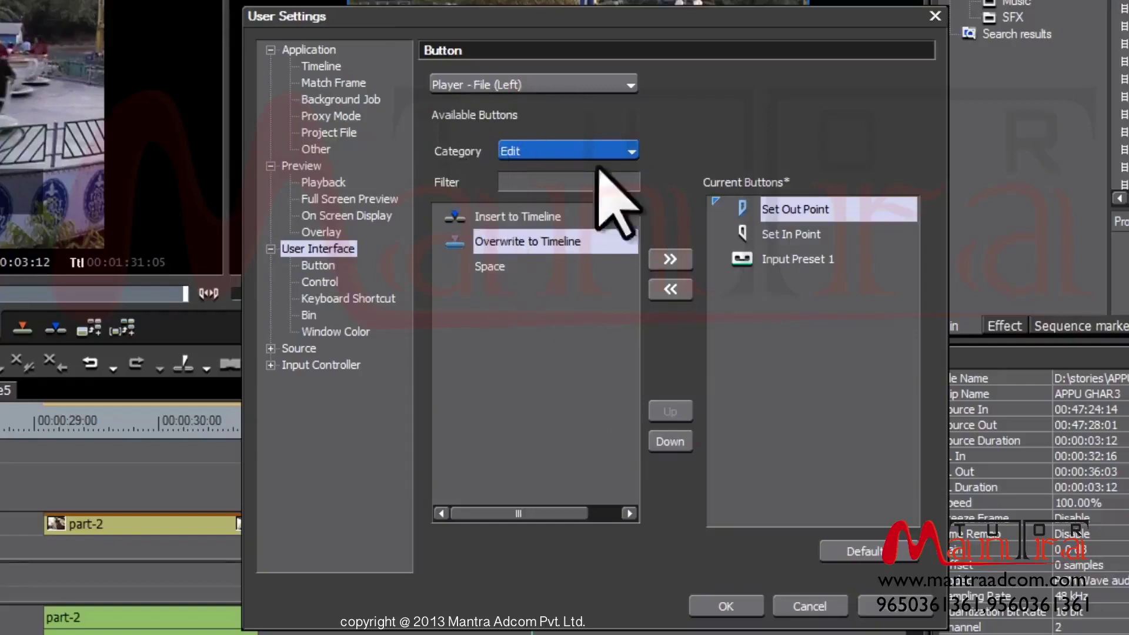
pyautogui.click(578, 145)
pyautogui.click(548, 173)
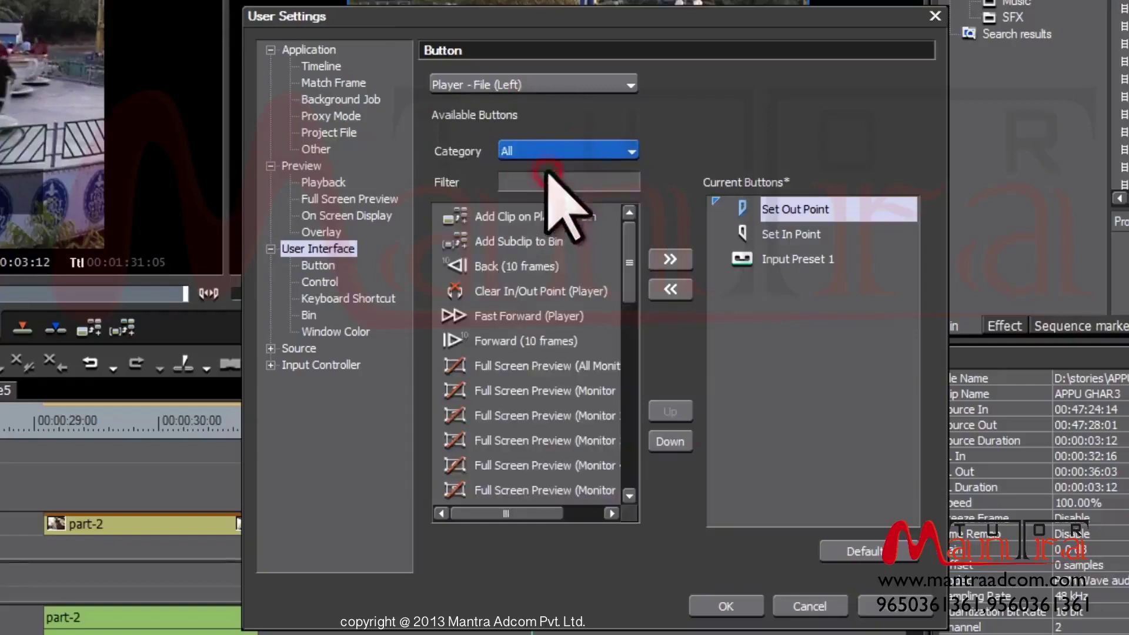
pyautogui.moveTo(628, 231); pyautogui.dragTo(640, 294)
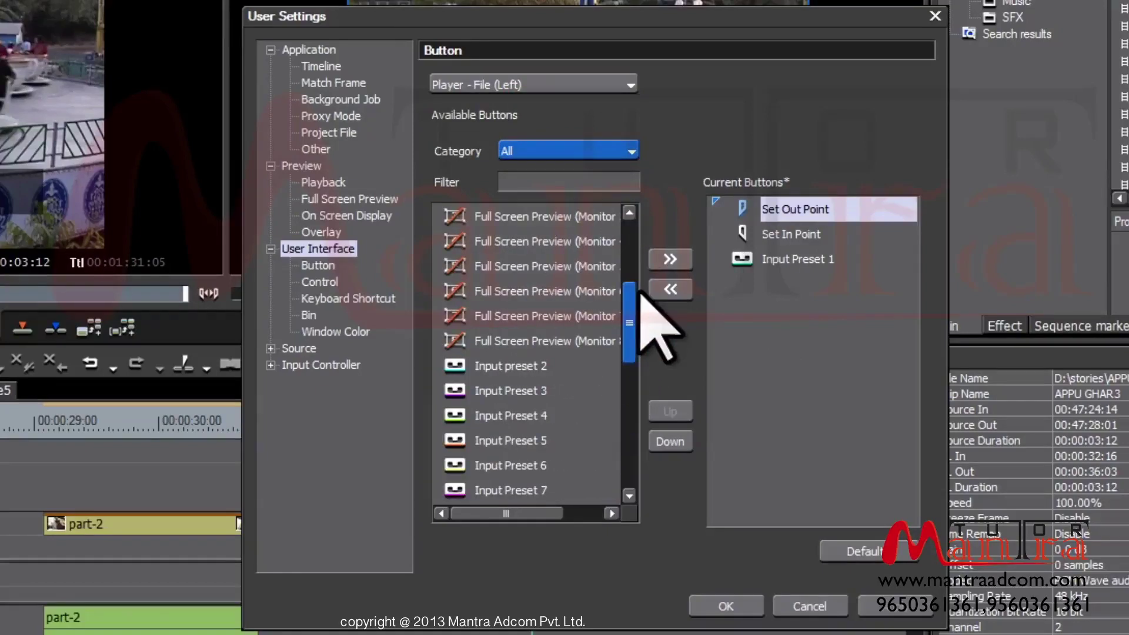
pyautogui.click(505, 367)
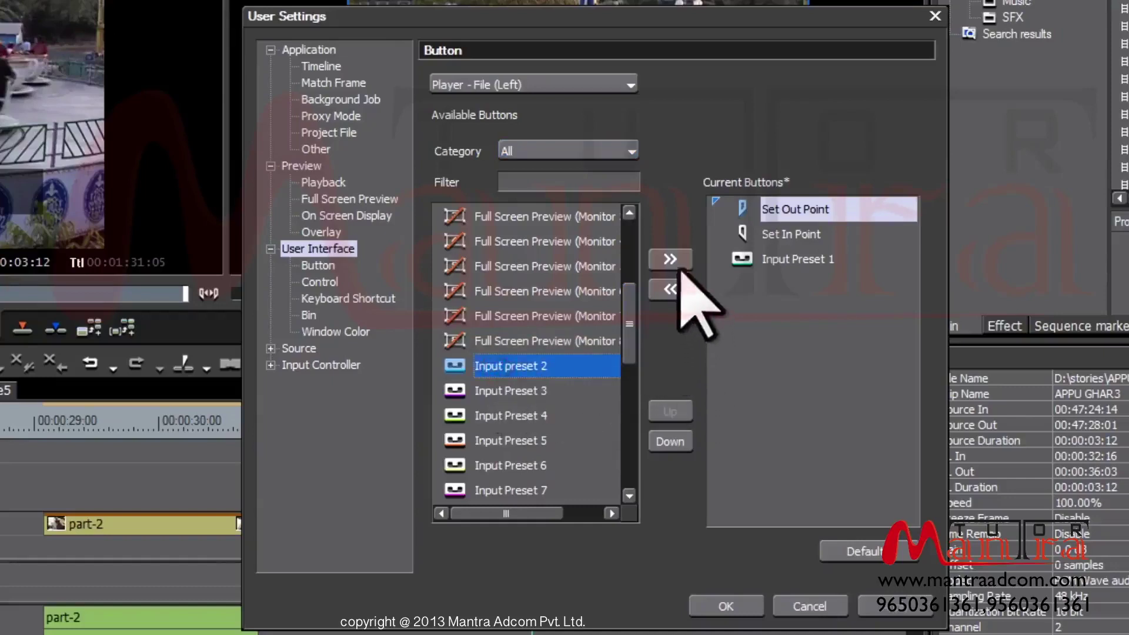
pyautogui.scroll(-2, 564, 151)
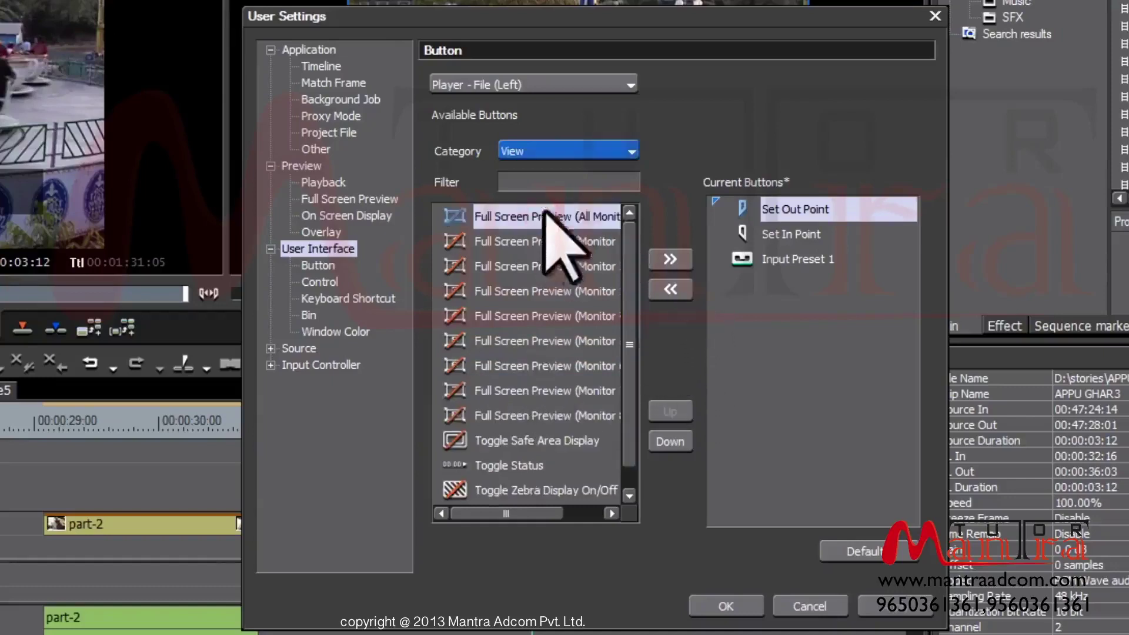
pyautogui.click(565, 151)
pyautogui.click(541, 254)
pyautogui.click(535, 242)
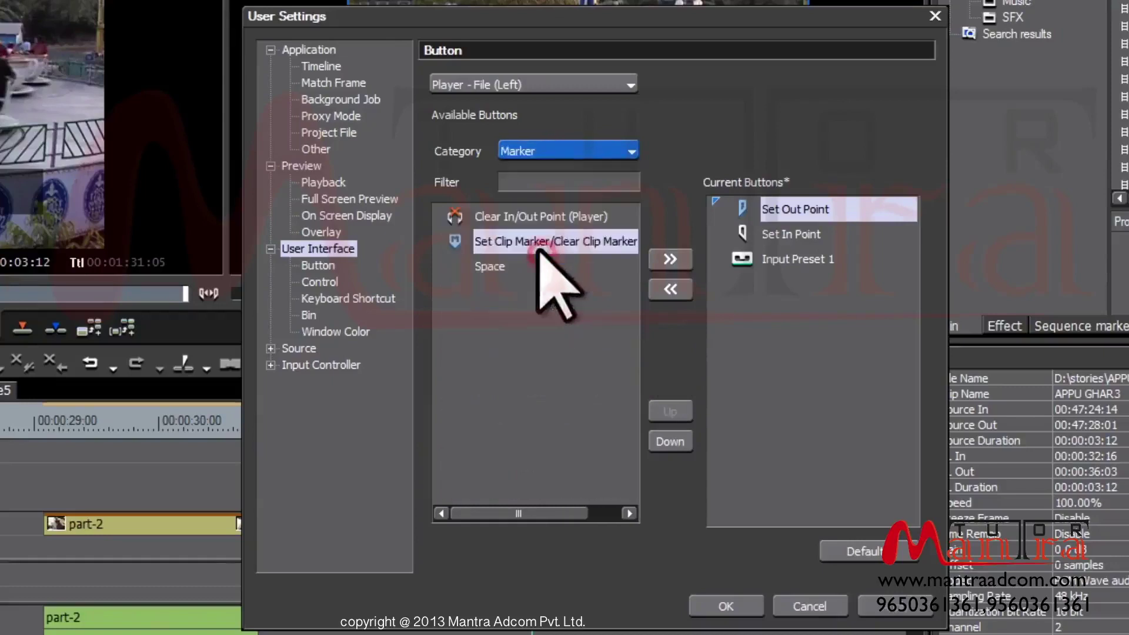
pyautogui.click(539, 350)
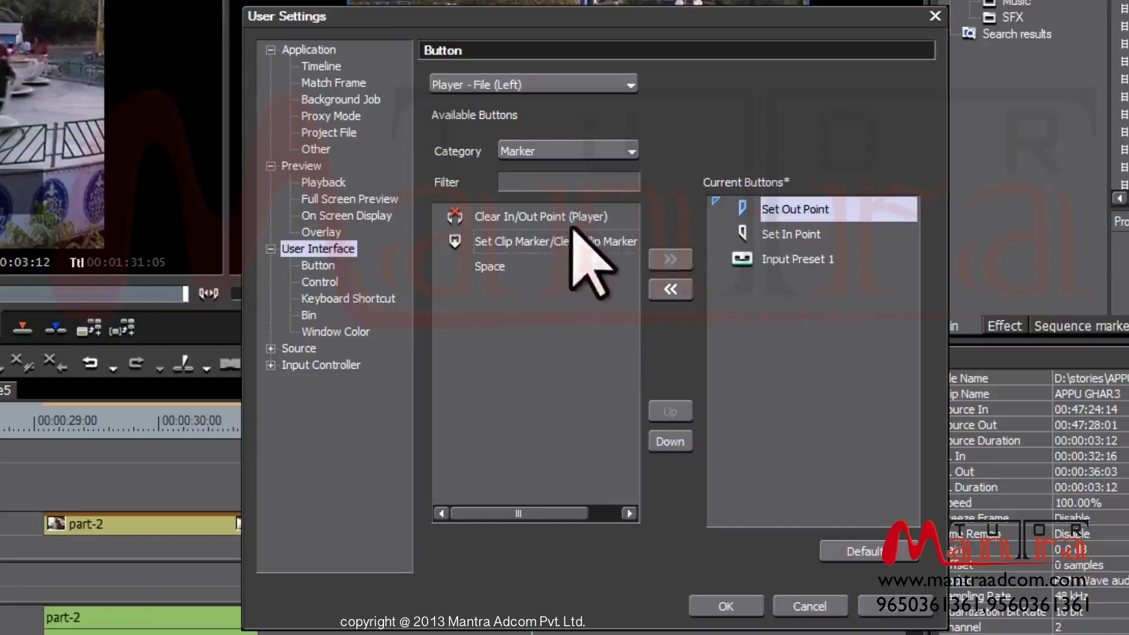
# Check the window areas offered for button customisation, and open the Control settings under User Interface
pyautogui.click(501, 87)
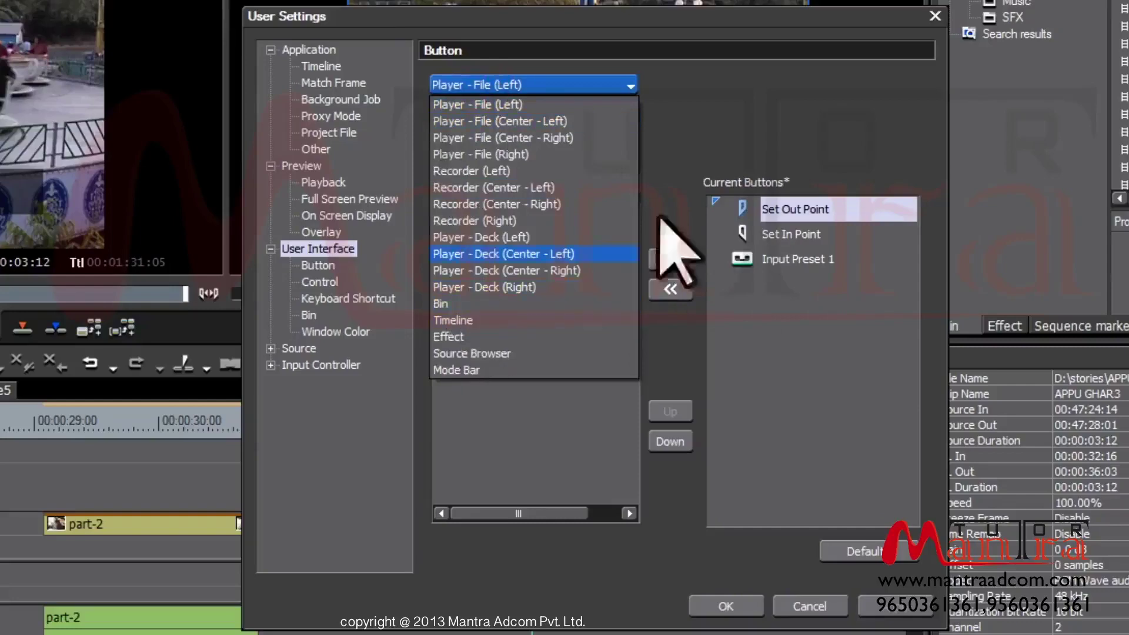
pyautogui.click(328, 266)
pyautogui.click(318, 282)
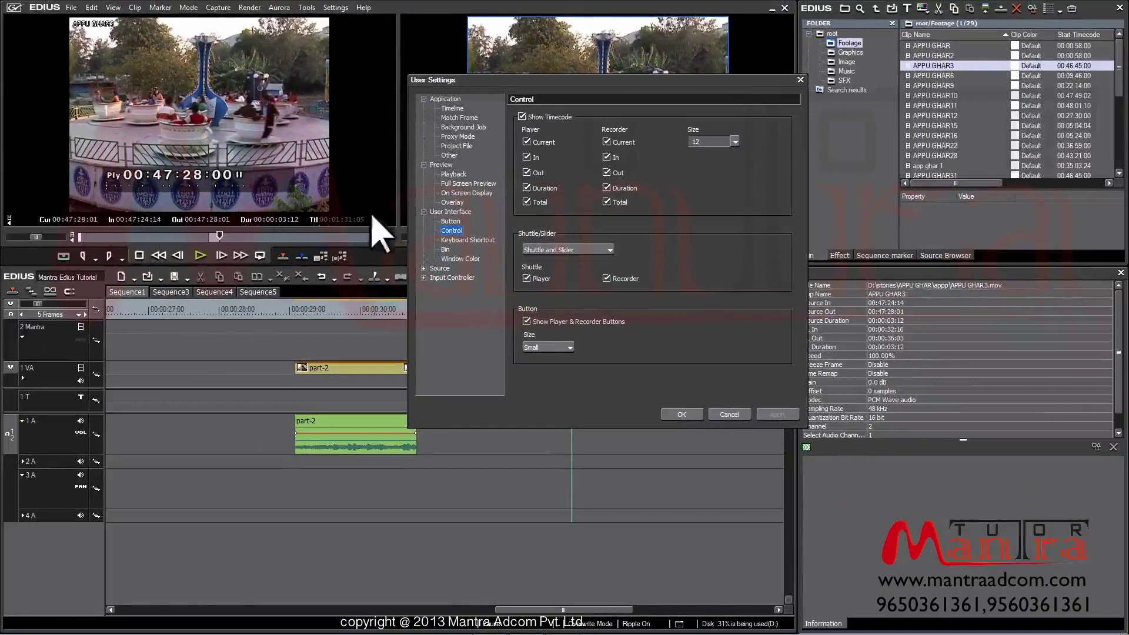
# Try timecode size 16 for the player and recorder, and set the size to 14
pyautogui.click(734, 141)
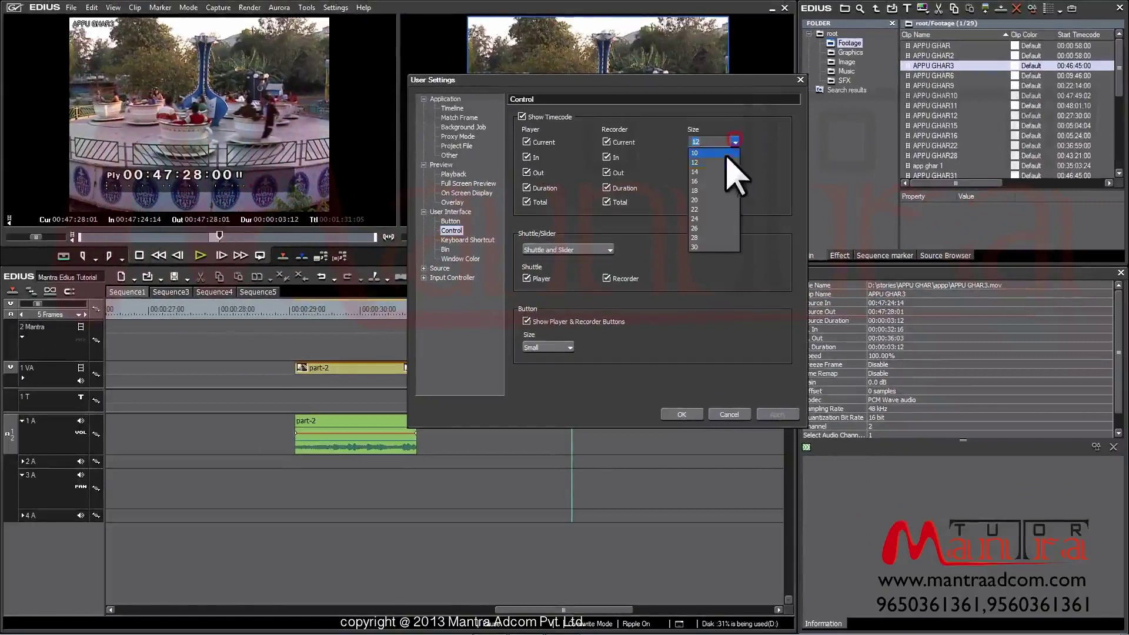
pyautogui.click(709, 183)
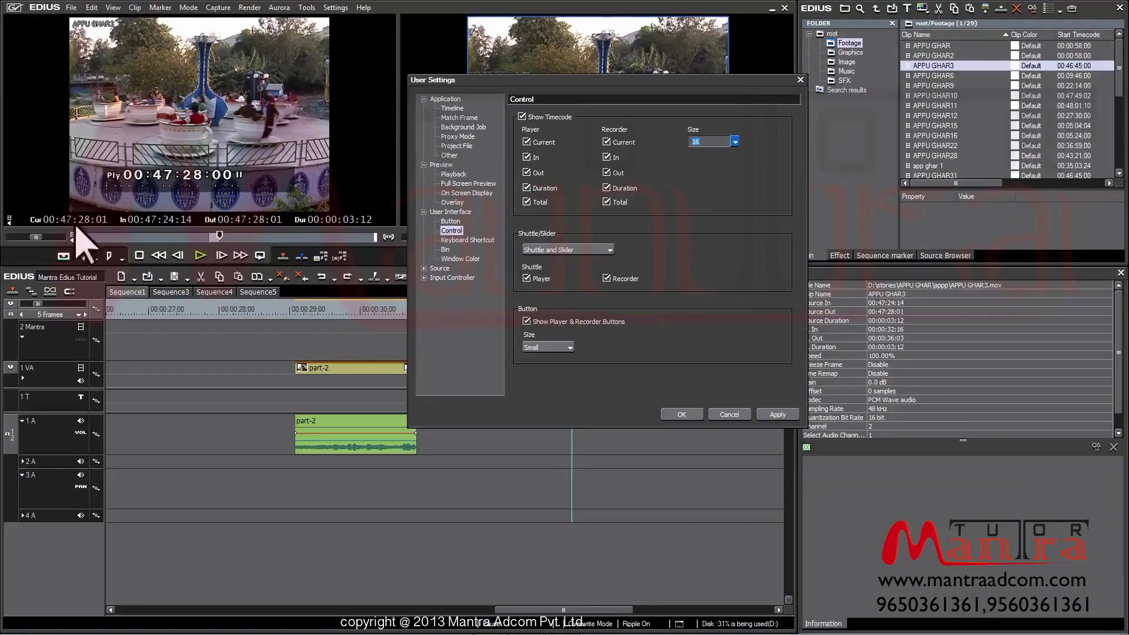
pyautogui.click(733, 141)
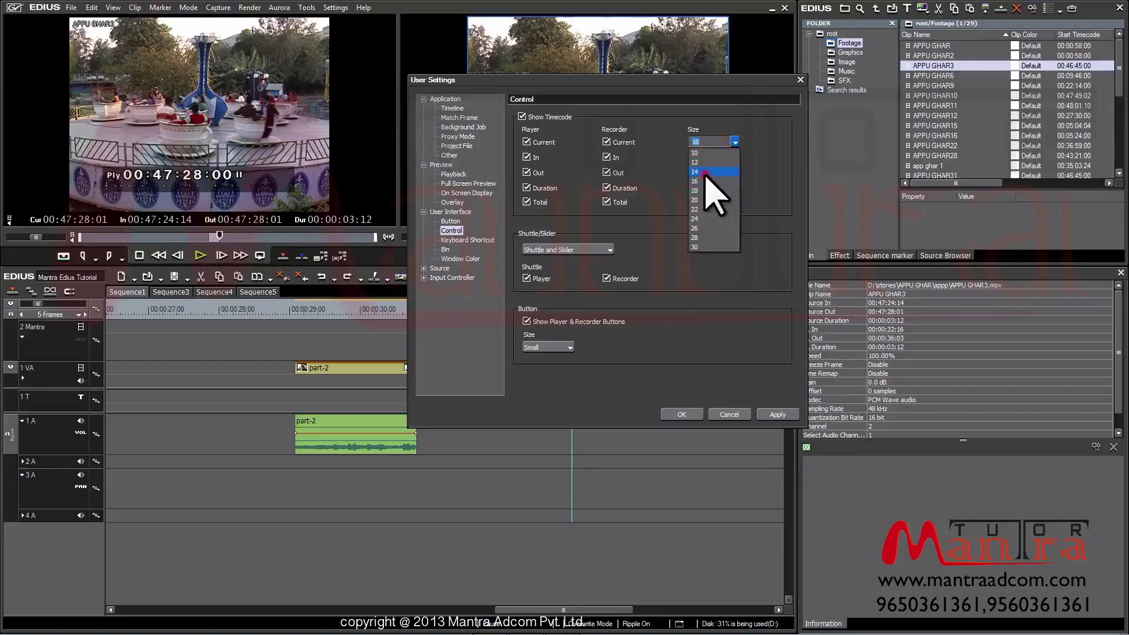
pyautogui.click(705, 172)
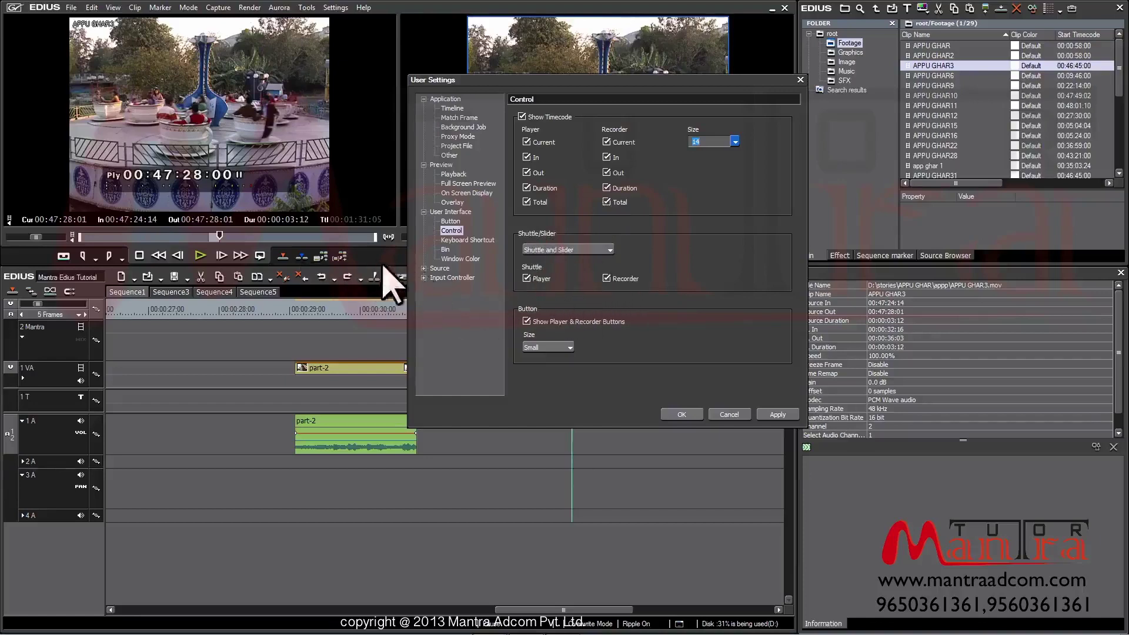
# Examine the Keyboard Shortcut list of operations, filtering it through the Edit, View and Clip categories
pyautogui.click(467, 241)
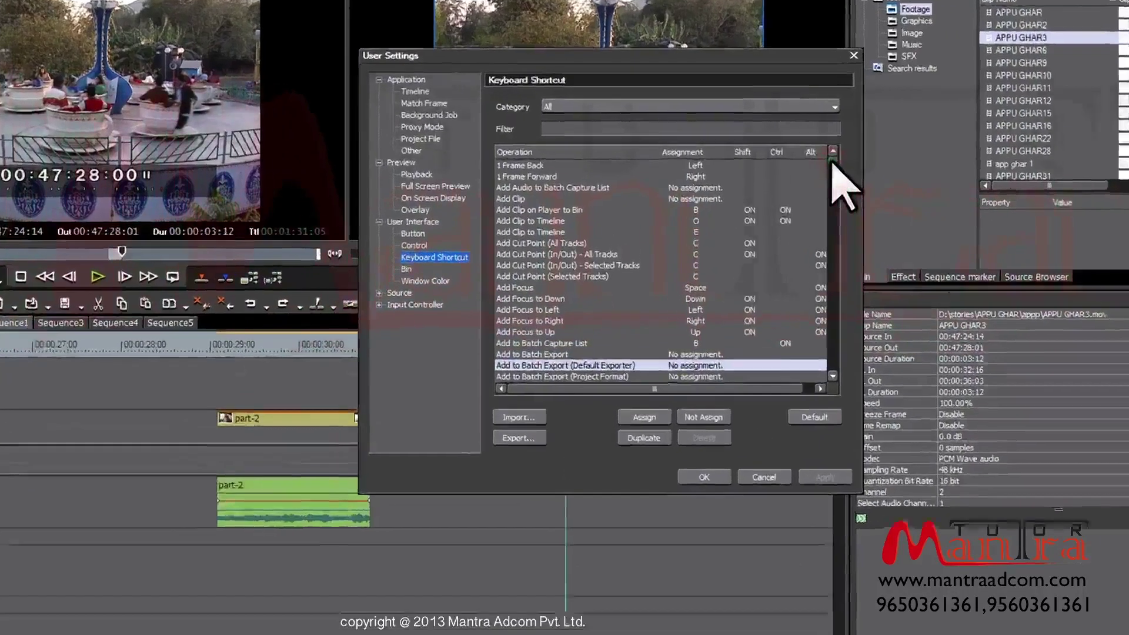
pyautogui.moveTo(783, 166); pyautogui.dragTo(790, 302)
pyautogui.moveTo(937, 401); pyautogui.dragTo(943, 79)
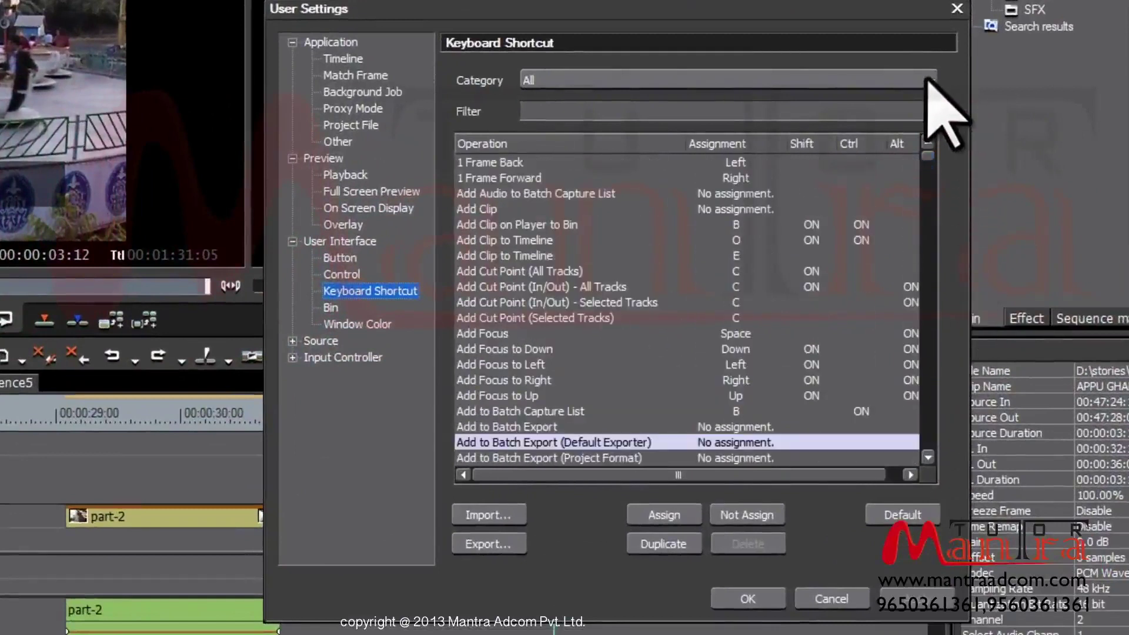
pyautogui.click(928, 80)
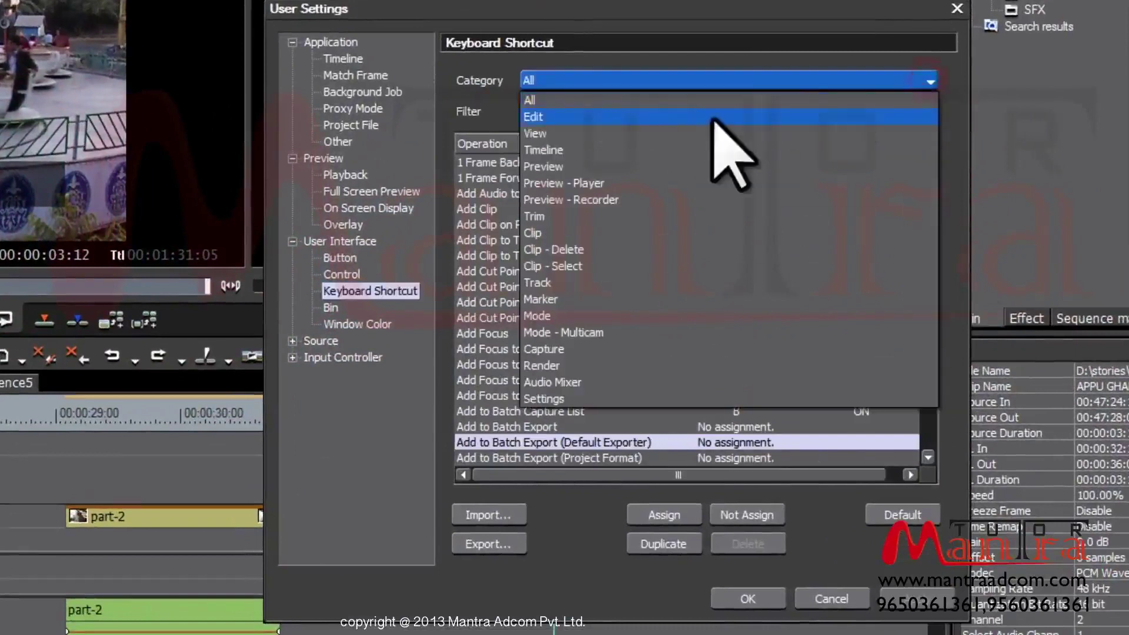
pyautogui.click(685, 114)
pyautogui.click(582, 80)
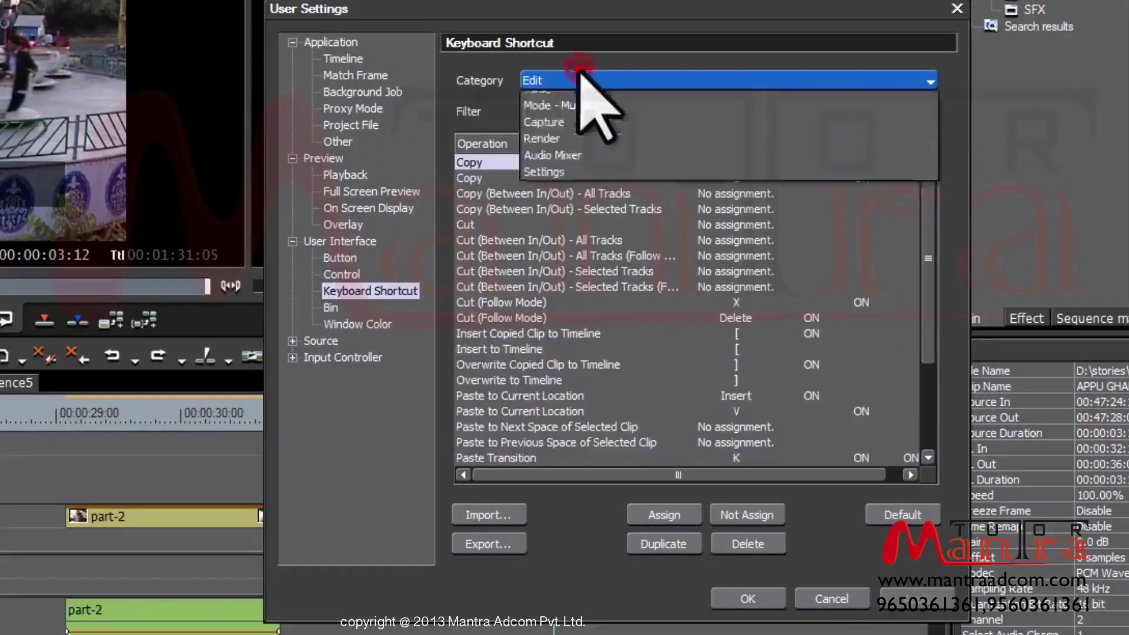
pyautogui.click(556, 135)
pyautogui.click(566, 80)
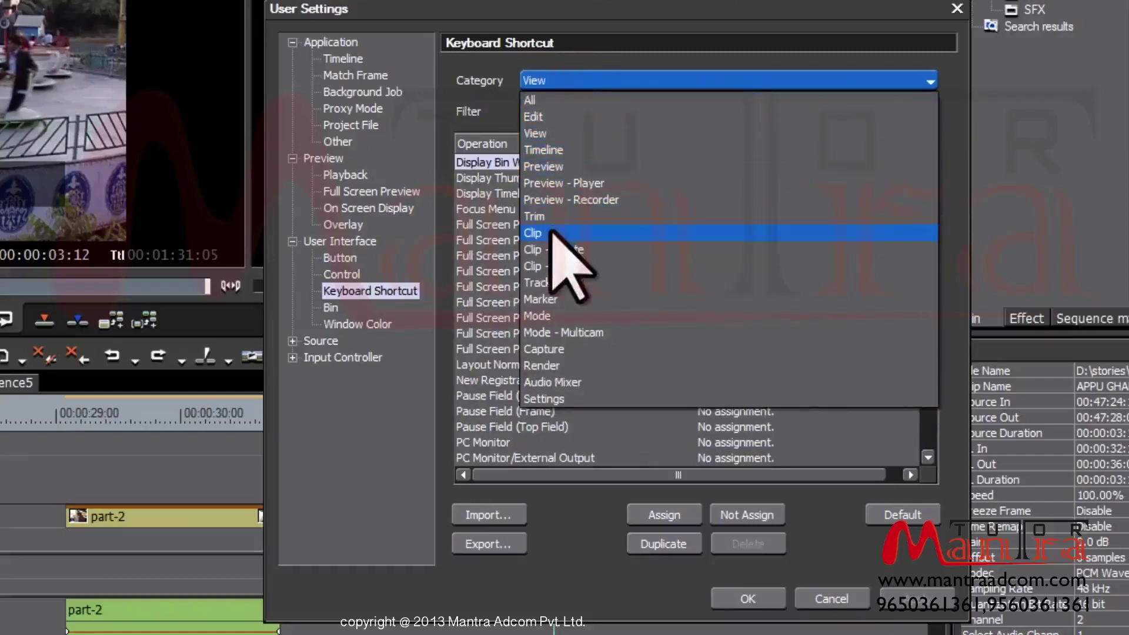
pyautogui.click(553, 234)
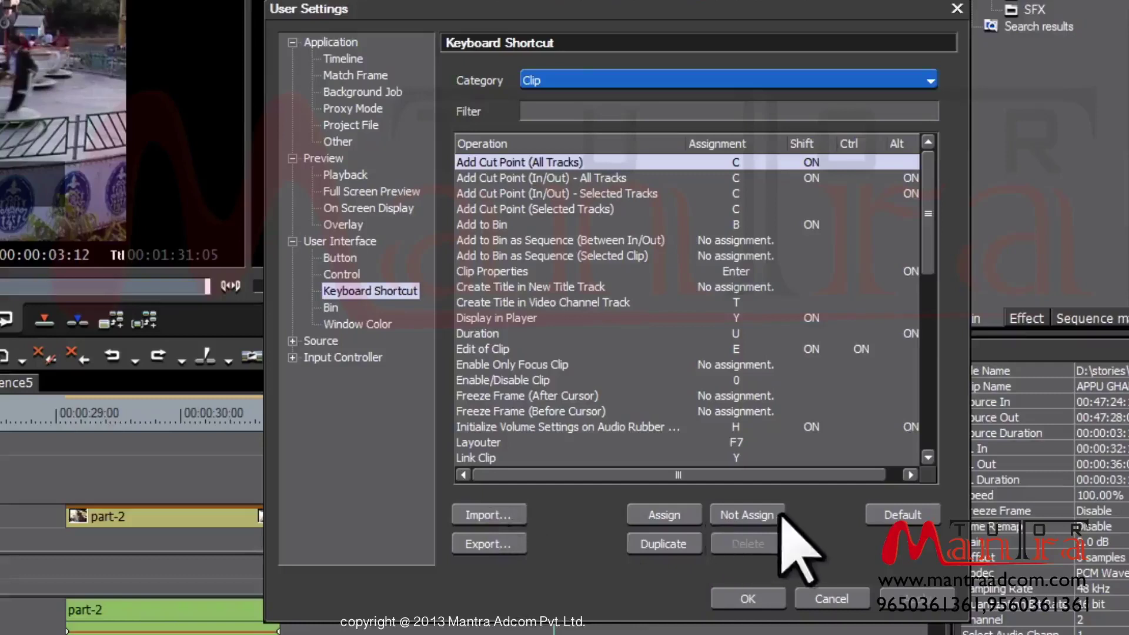
# Inspect the key assignments of Add Cut Point (In/Out) - All Tracks and Add to Bin on the keyboard map
pyautogui.click(573, 456)
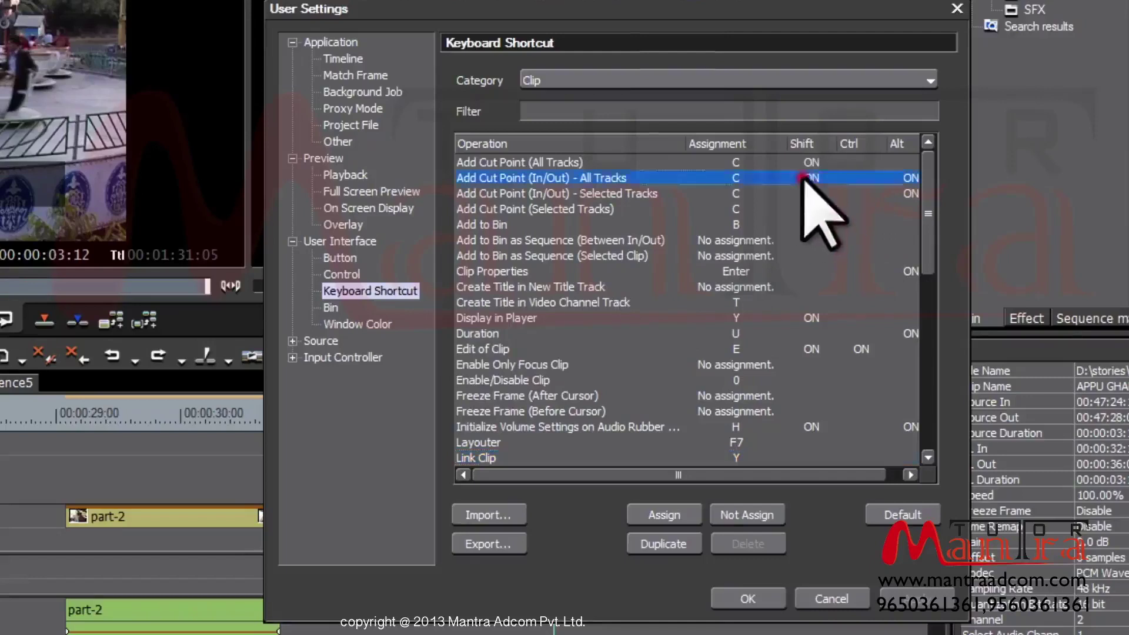
pyautogui.doubleClick(804, 178)
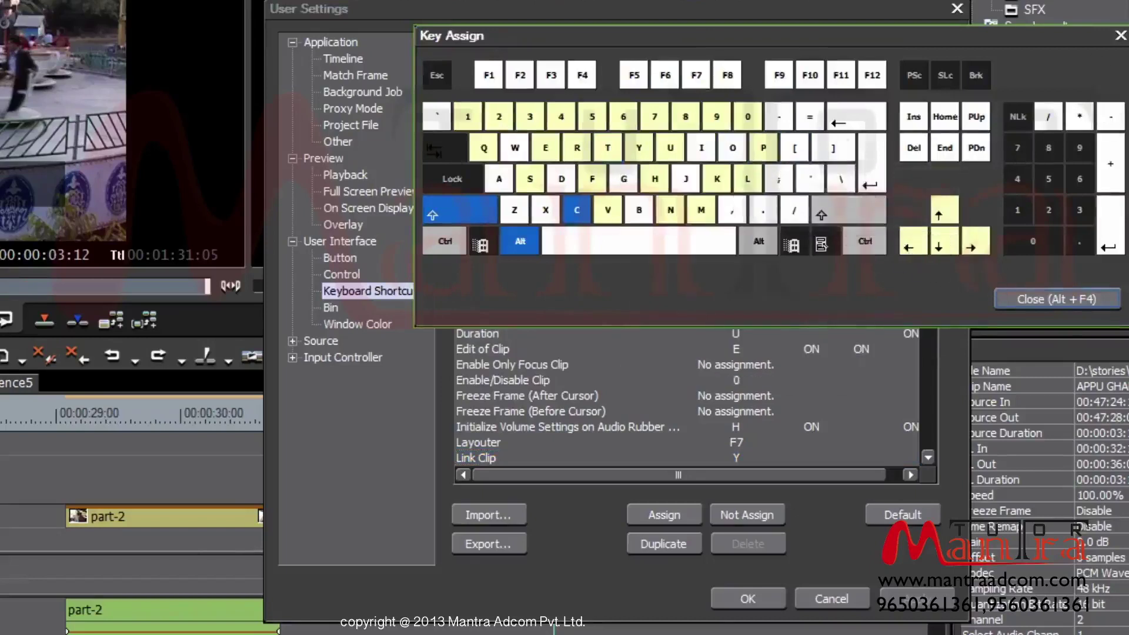
pyautogui.click(1120, 37)
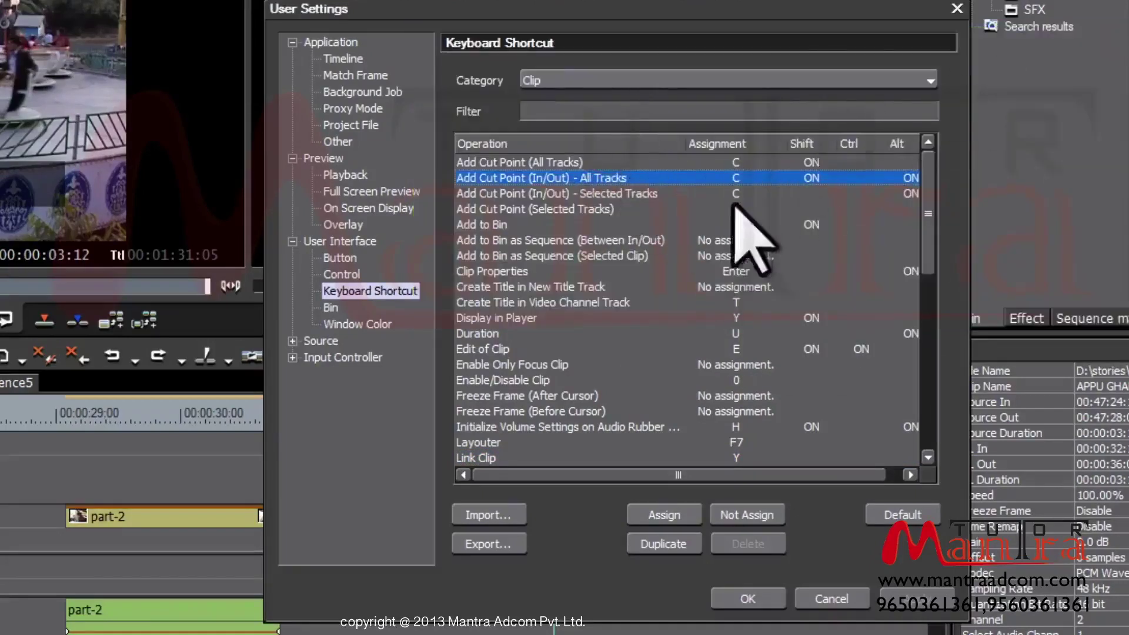
pyautogui.click(548, 224)
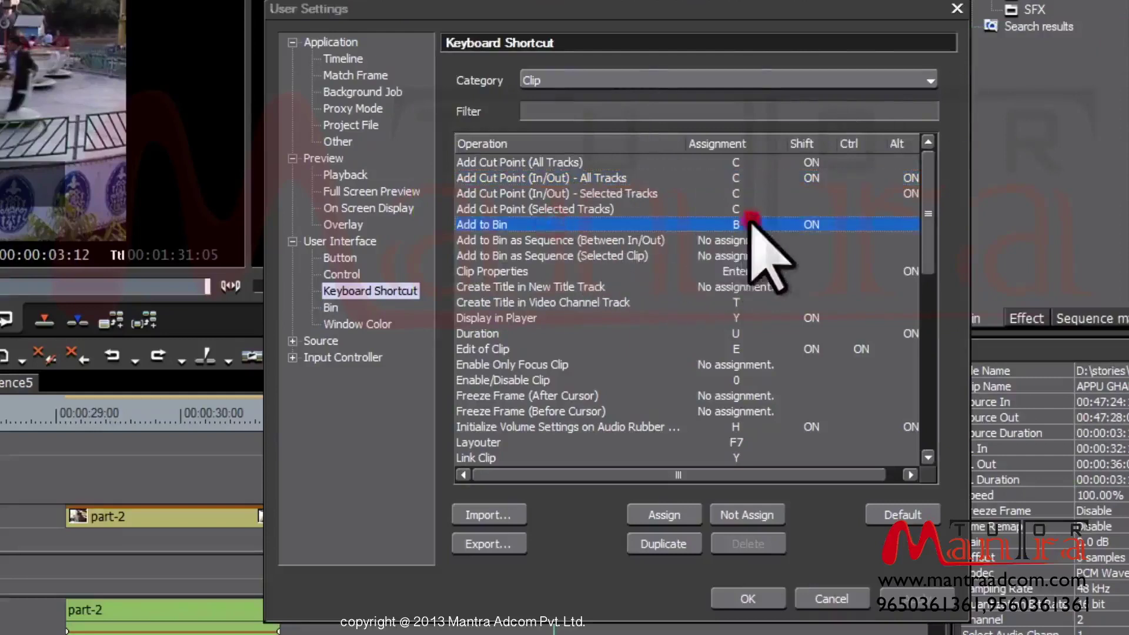
pyautogui.doubleClick(751, 220)
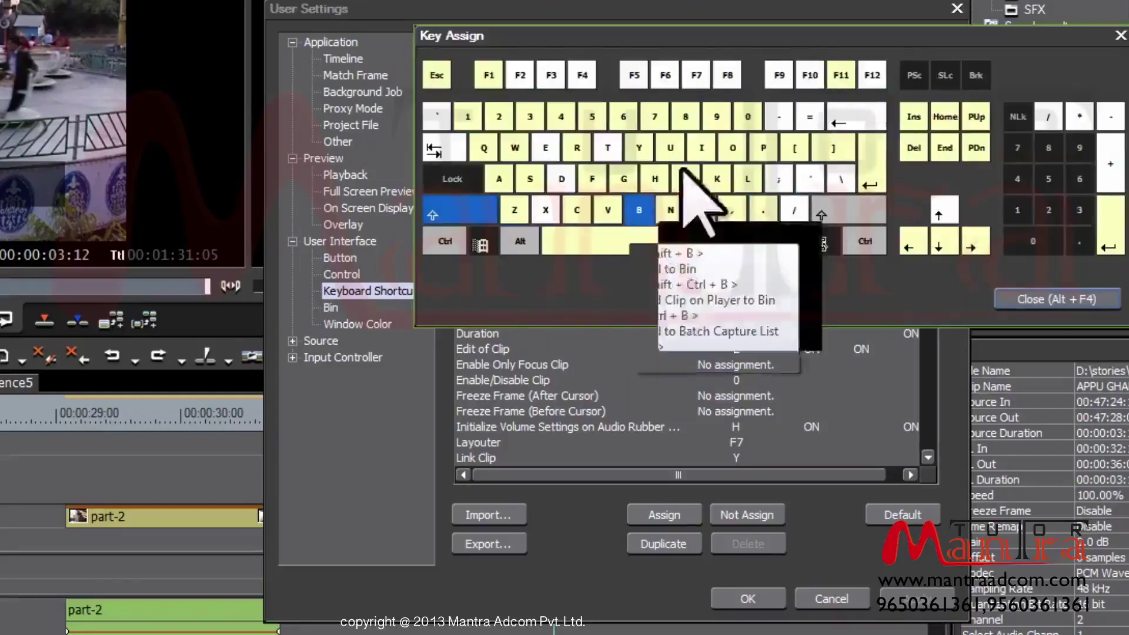
pyautogui.moveTo(694, 31); pyautogui.dragTo(805, 124)
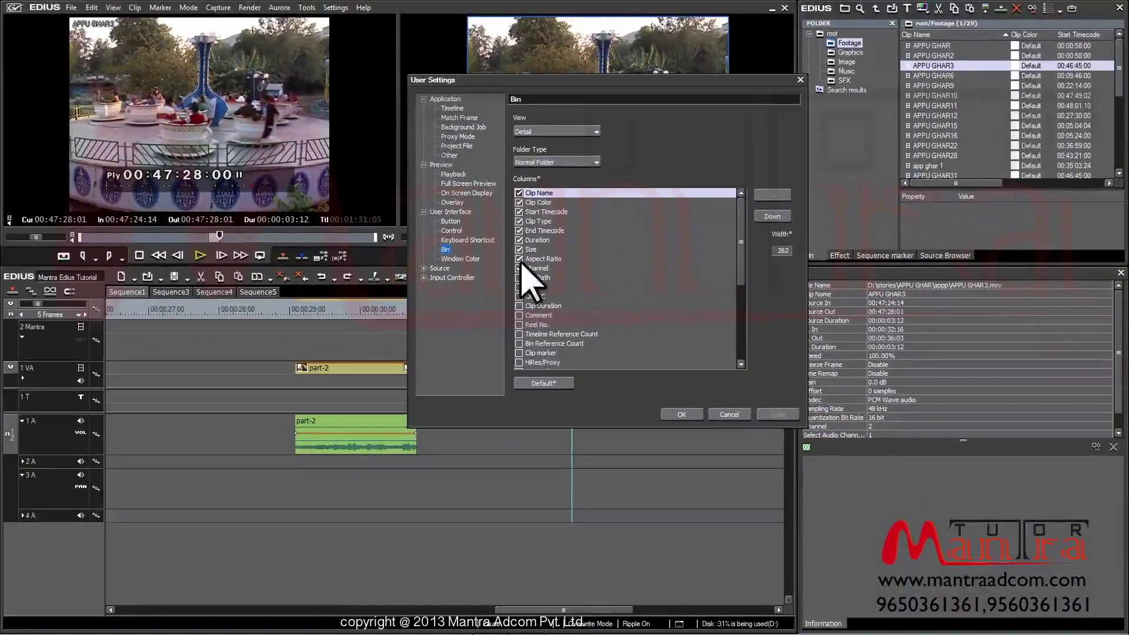
# Review the Bin columns offered for the Detail, Small Thumbnail (Tooltip) and Large Thumbnail (Tooltip) views
pyautogui.click(538, 221)
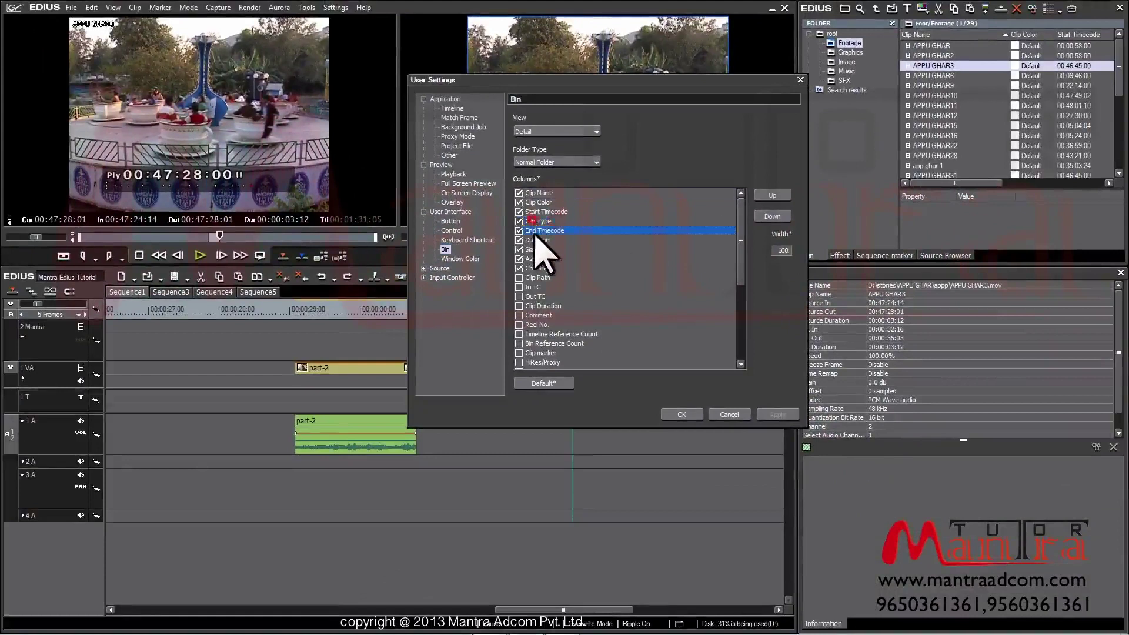
pyautogui.click(536, 239)
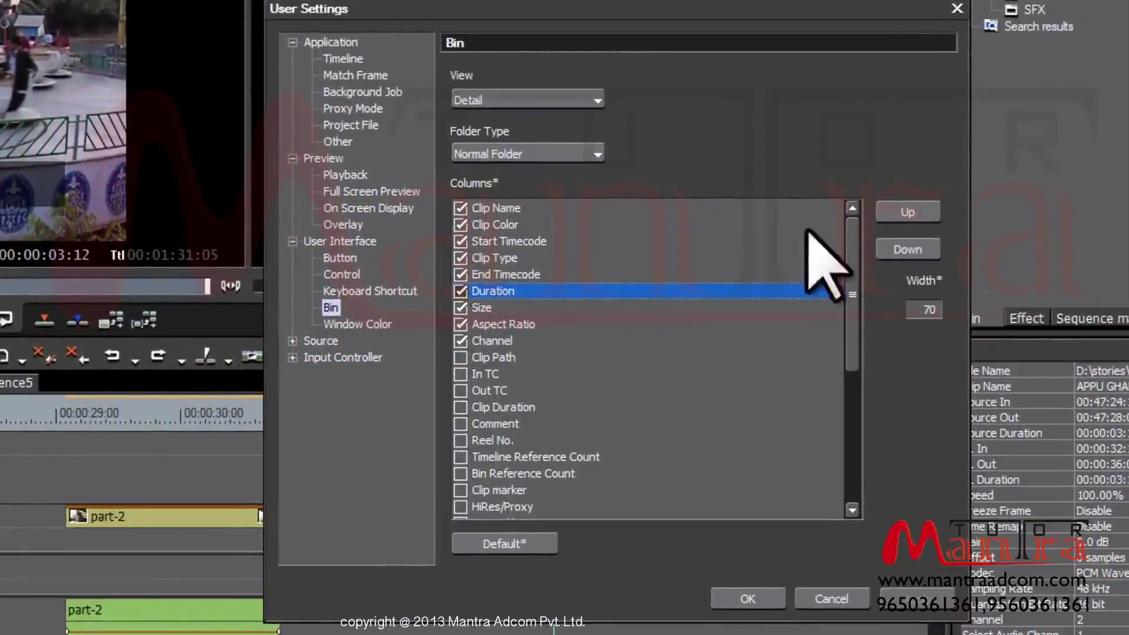
pyautogui.click(524, 100)
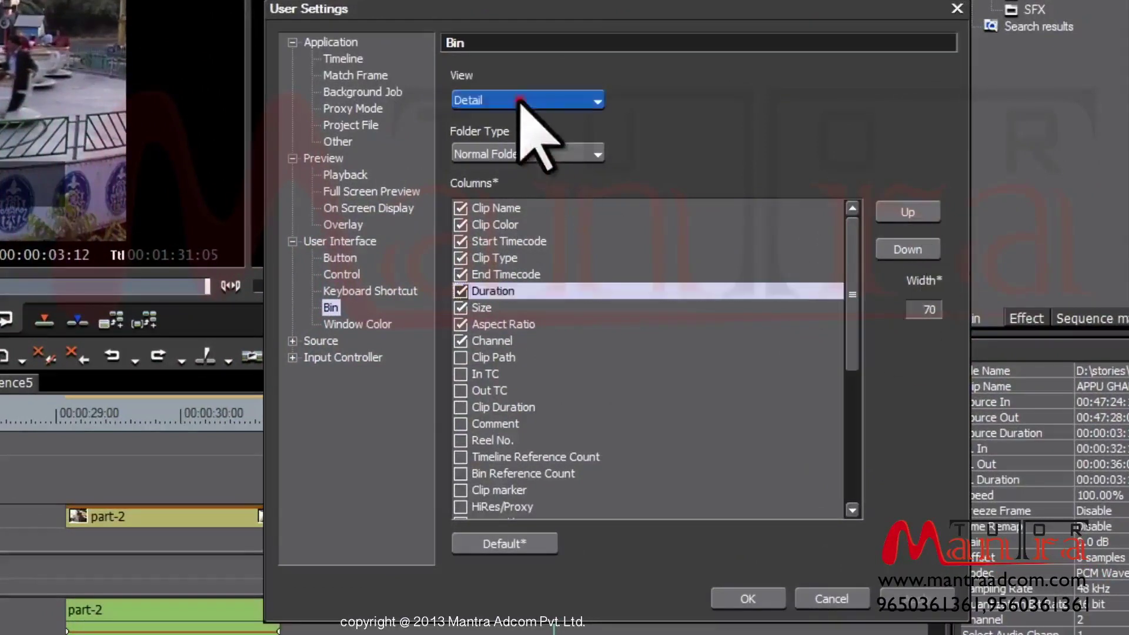
pyautogui.click(533, 120)
pyautogui.click(532, 101)
pyautogui.click(518, 134)
pyautogui.click(574, 104)
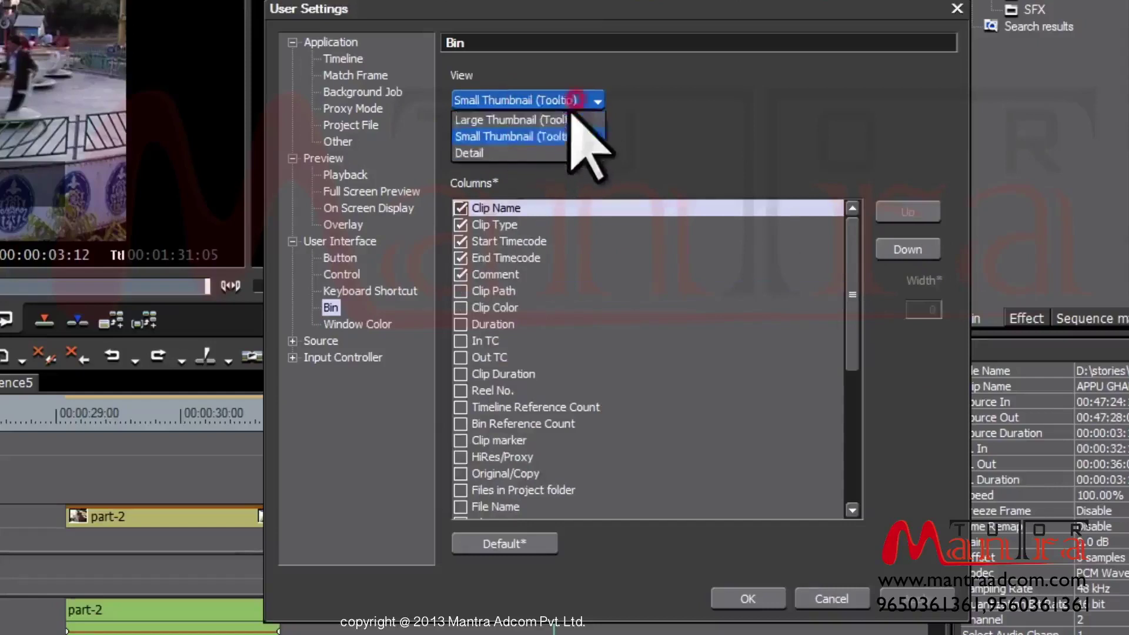
pyautogui.click(529, 115)
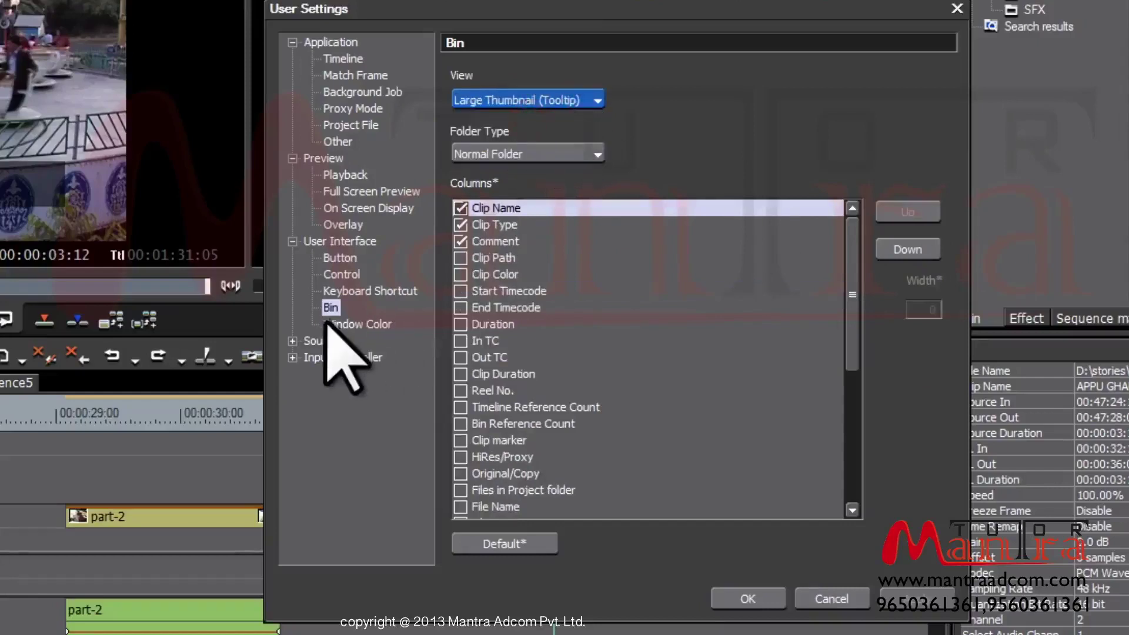
# Review the Window Color settings and the Source settings for Duration, Automatic Correction, Restore Offline Clip and Partial Transfer
pyautogui.click(347, 324)
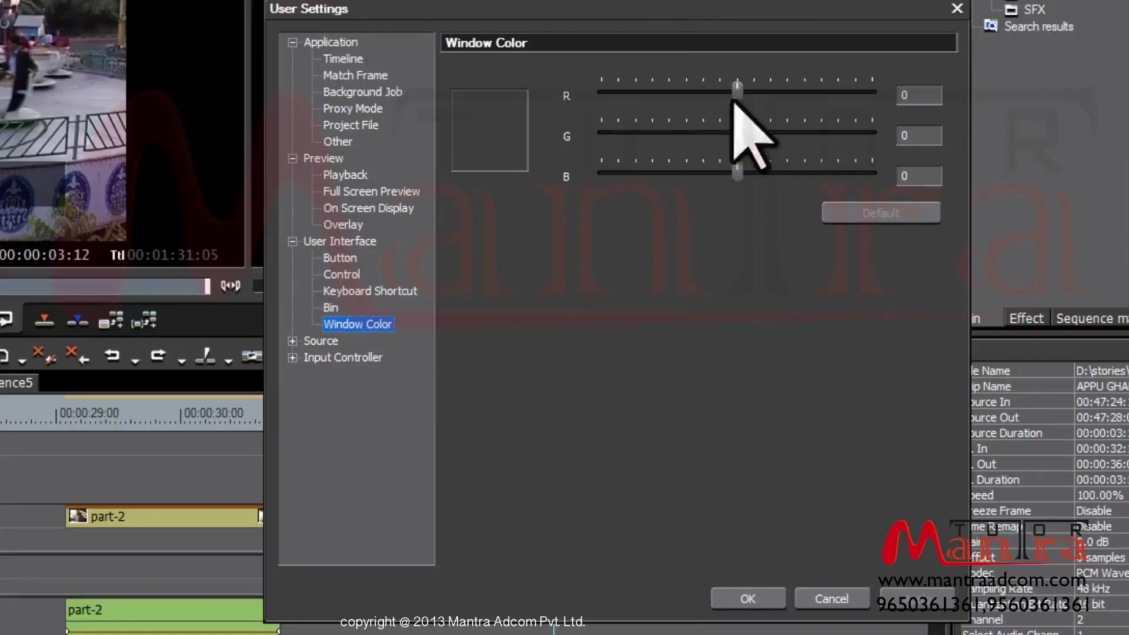
pyautogui.click(320, 340)
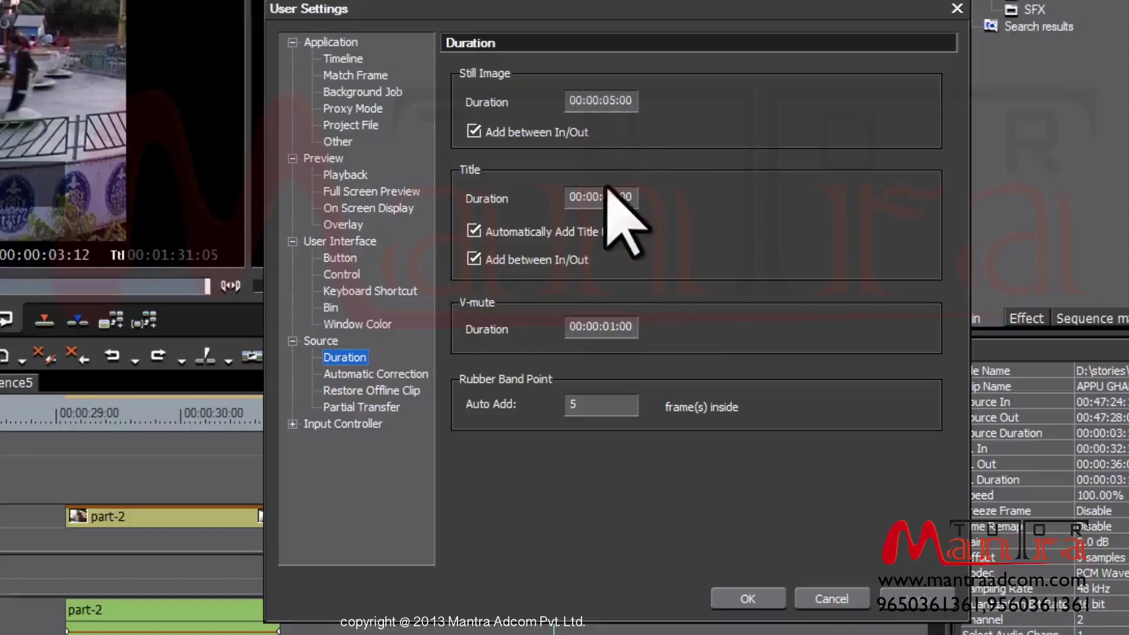
pyautogui.press('Down')
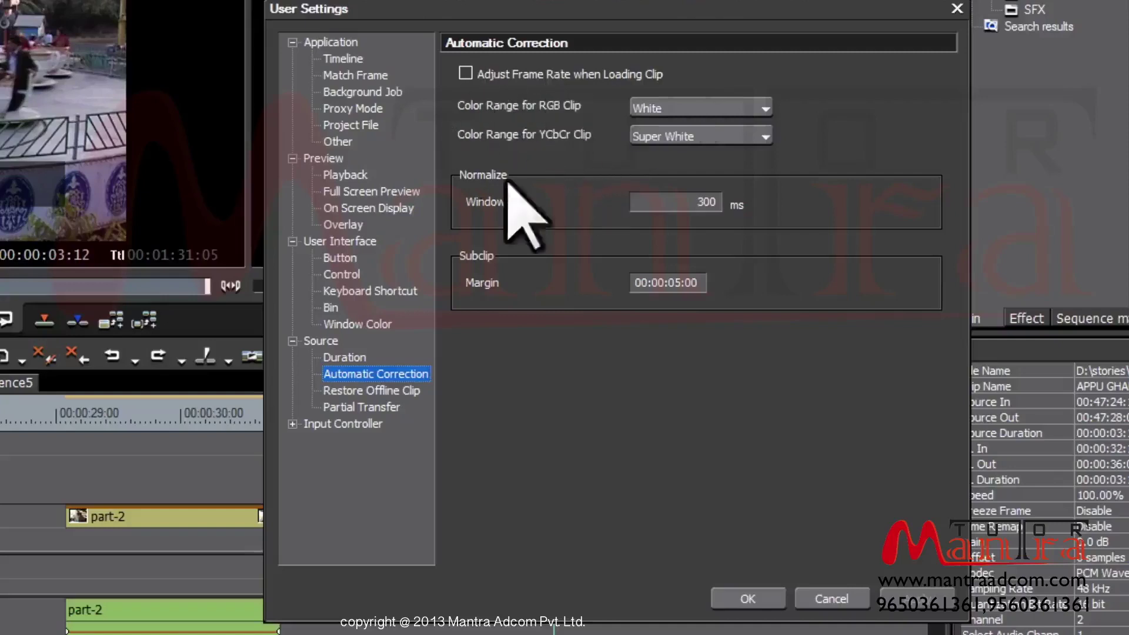
pyautogui.click(394, 389)
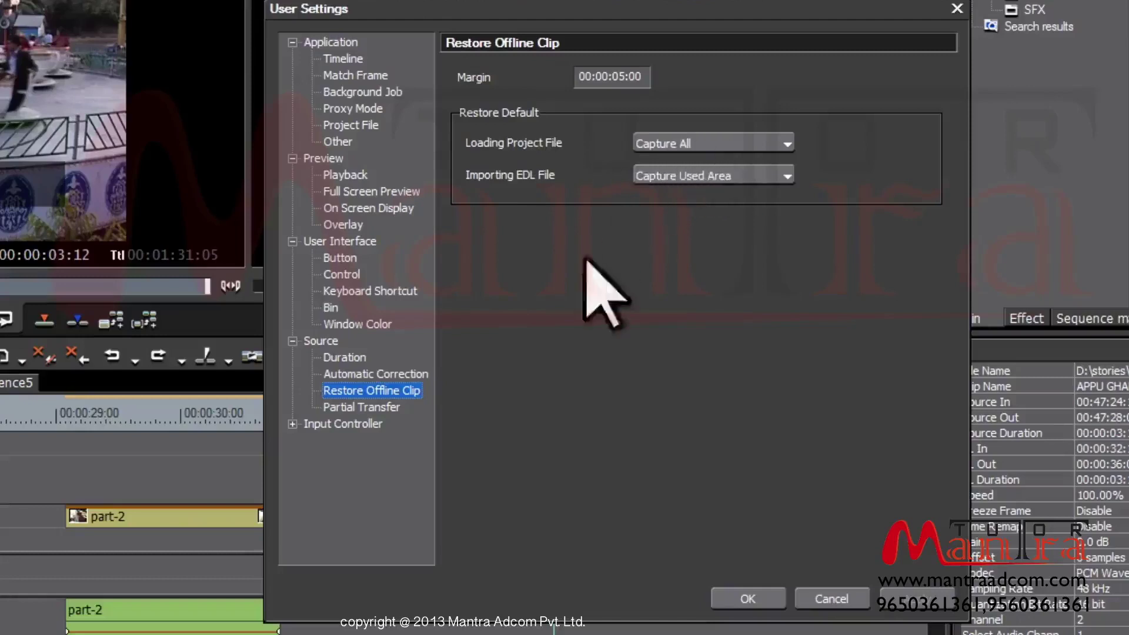
pyautogui.click(362, 406)
# Collapse the Application, Preview, User Interface and Source groups and expand them again to recap their pages
pyautogui.click(291, 44)
pyautogui.click(292, 59)
pyautogui.click(292, 75)
pyautogui.click(292, 92)
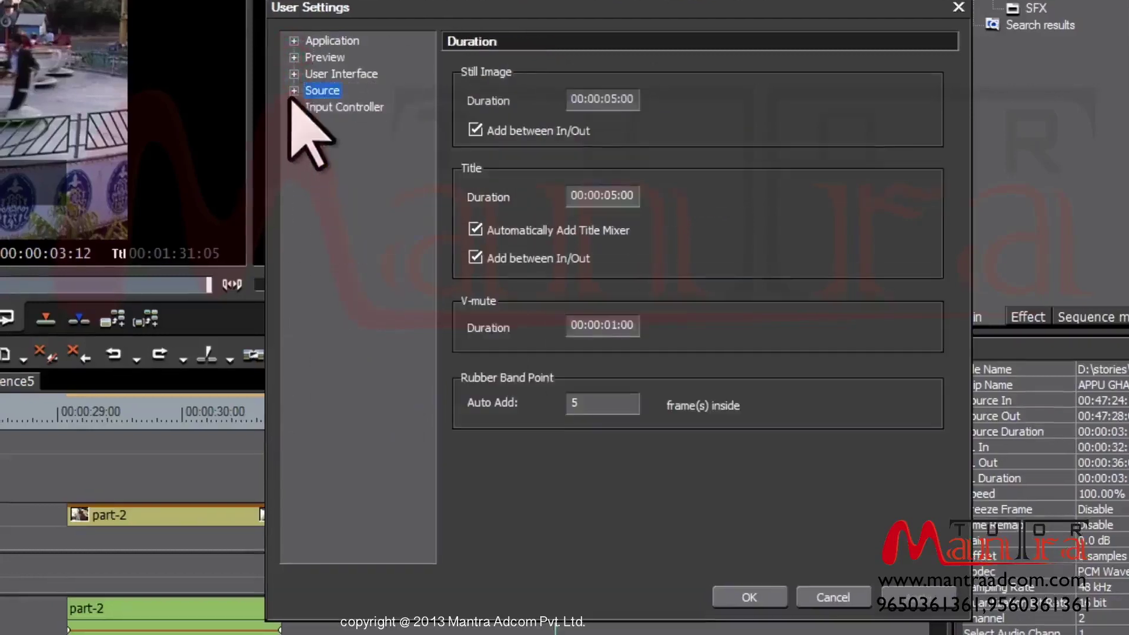
pyautogui.click(293, 74)
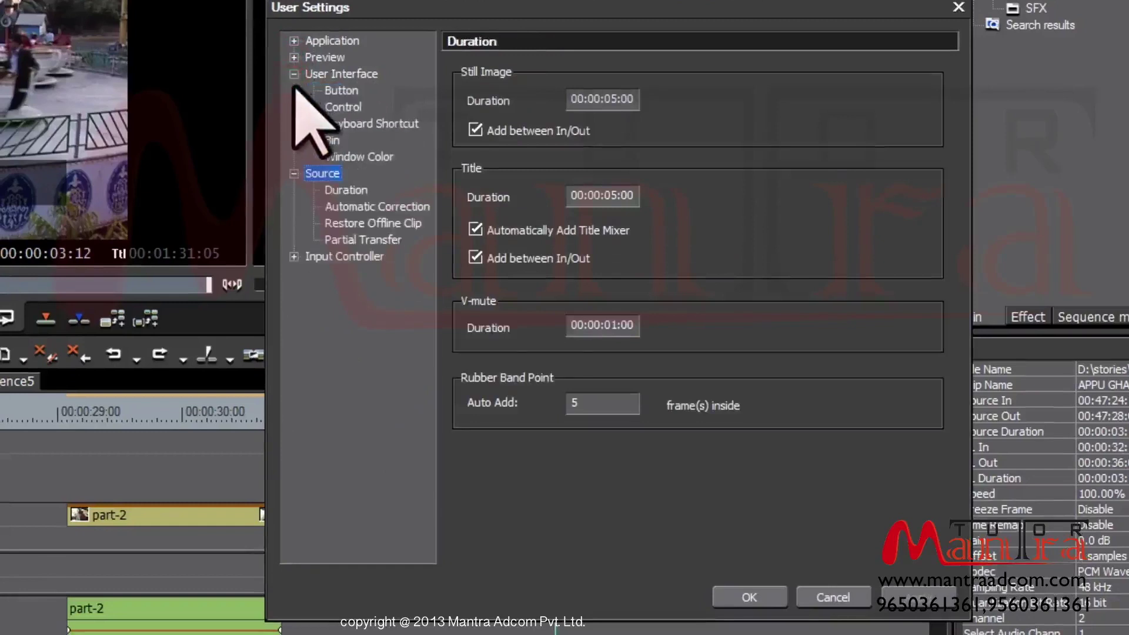
pyautogui.click(293, 57)
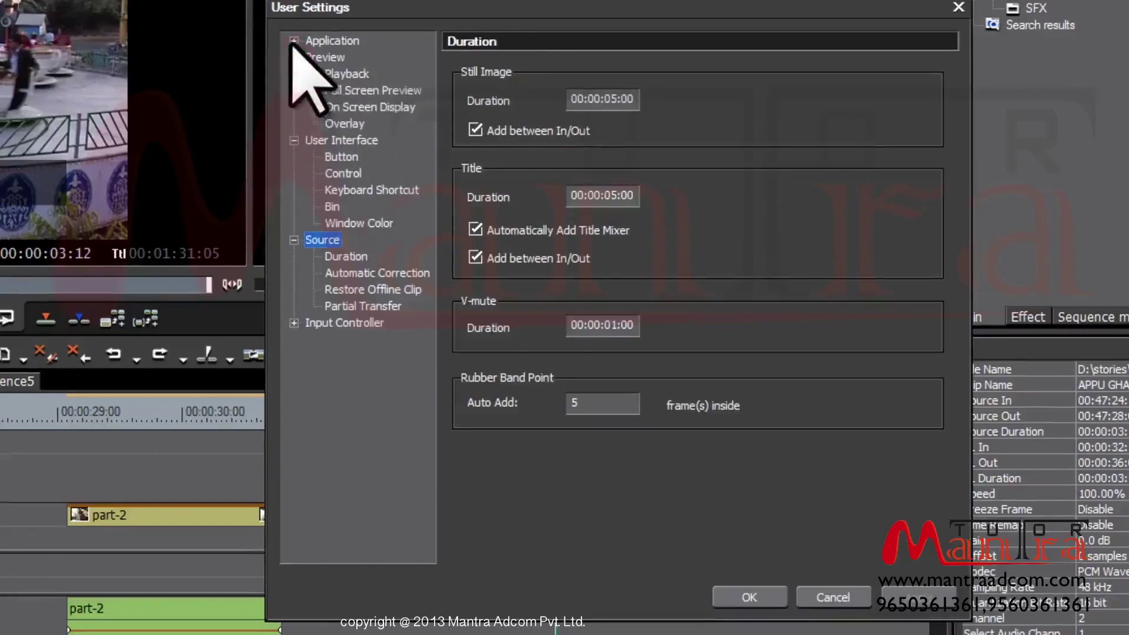
pyautogui.click(293, 40)
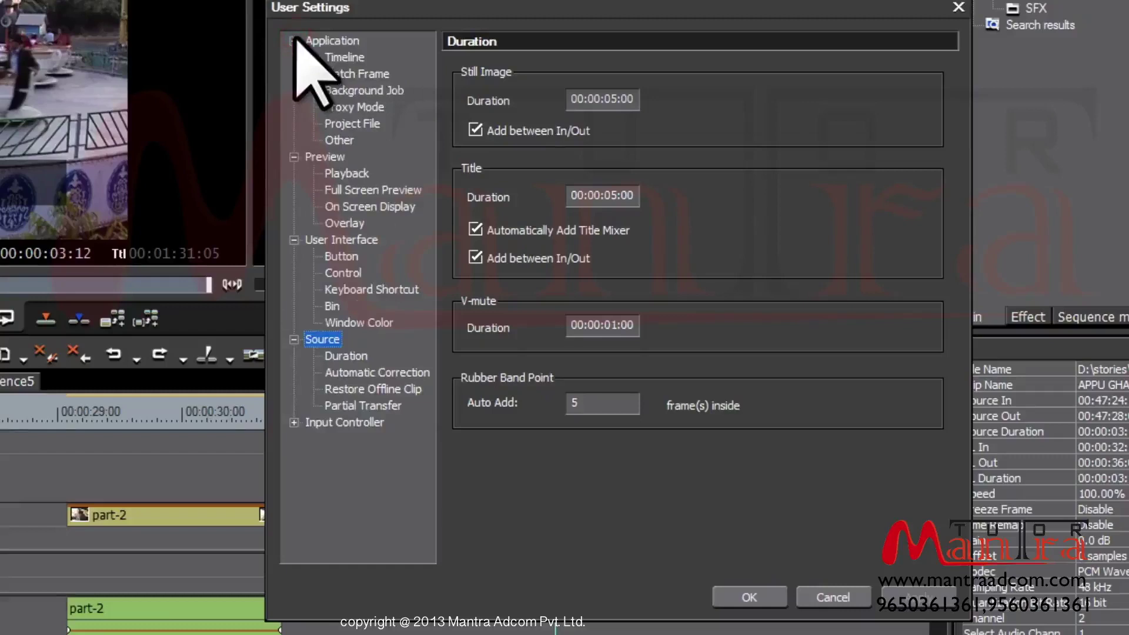